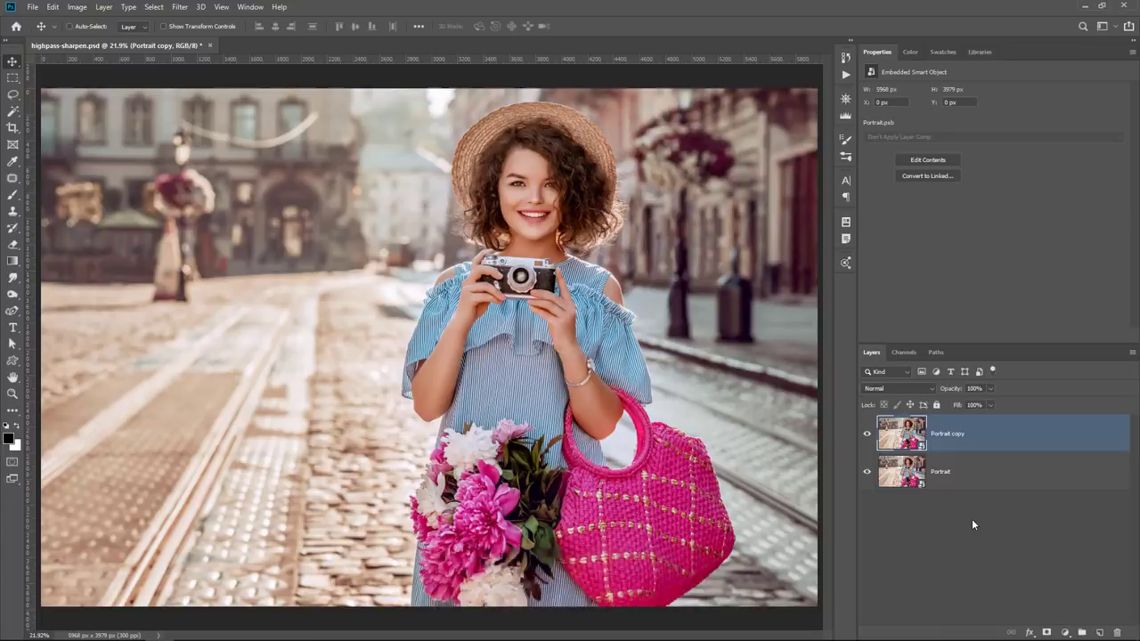
Step: Rename the Portrait copy layer to "Low"
key(b)
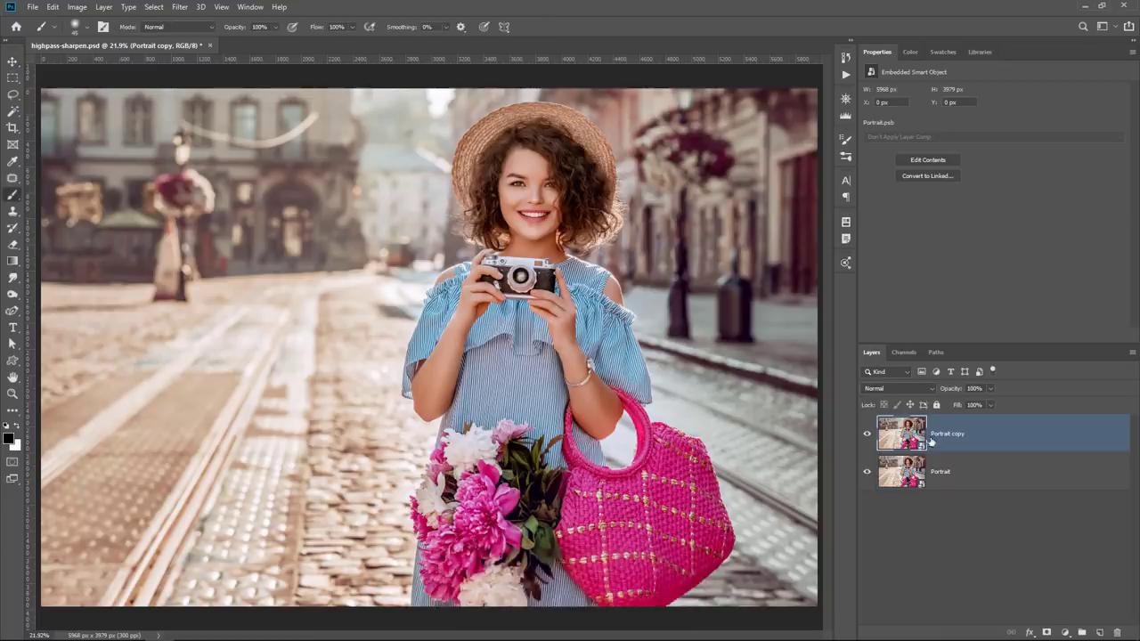
double_click(950, 438)
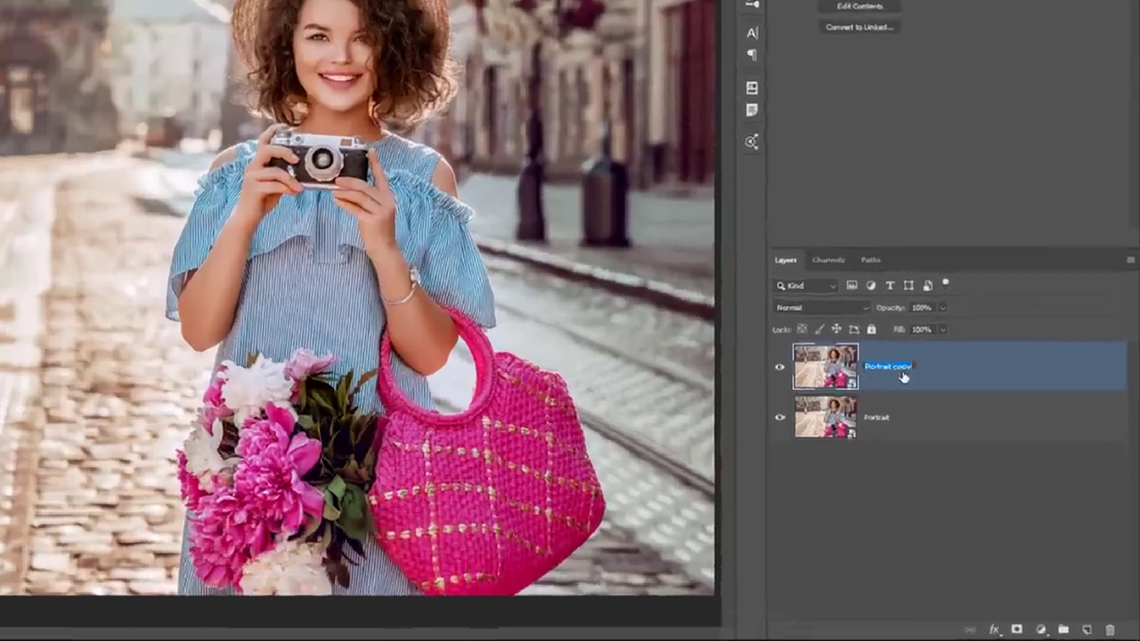
text(Low)
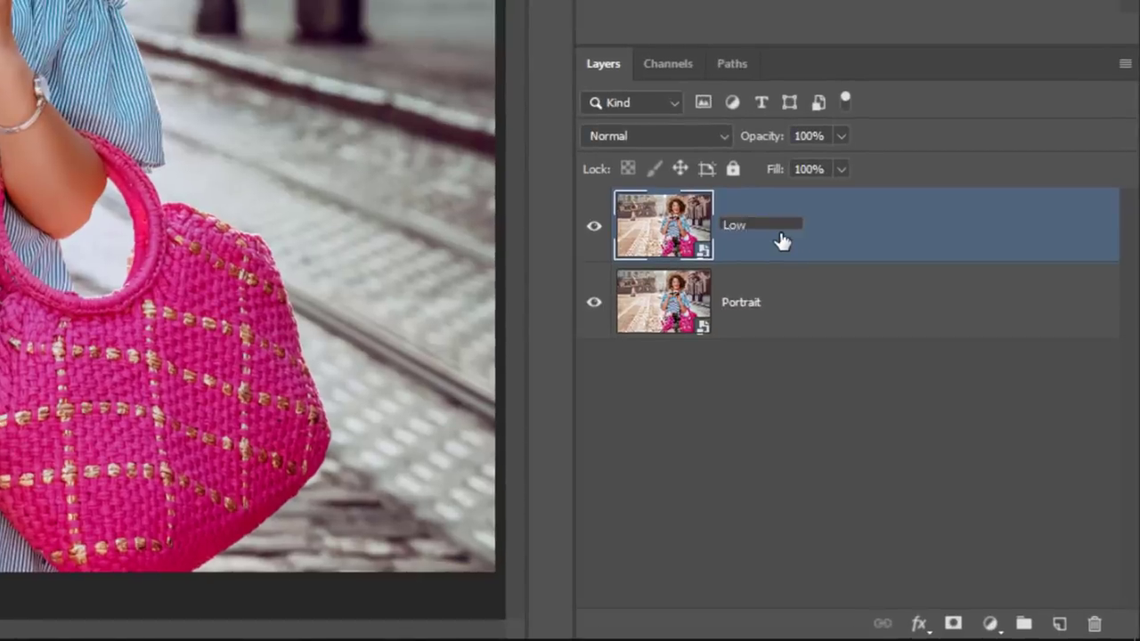
key(Return)
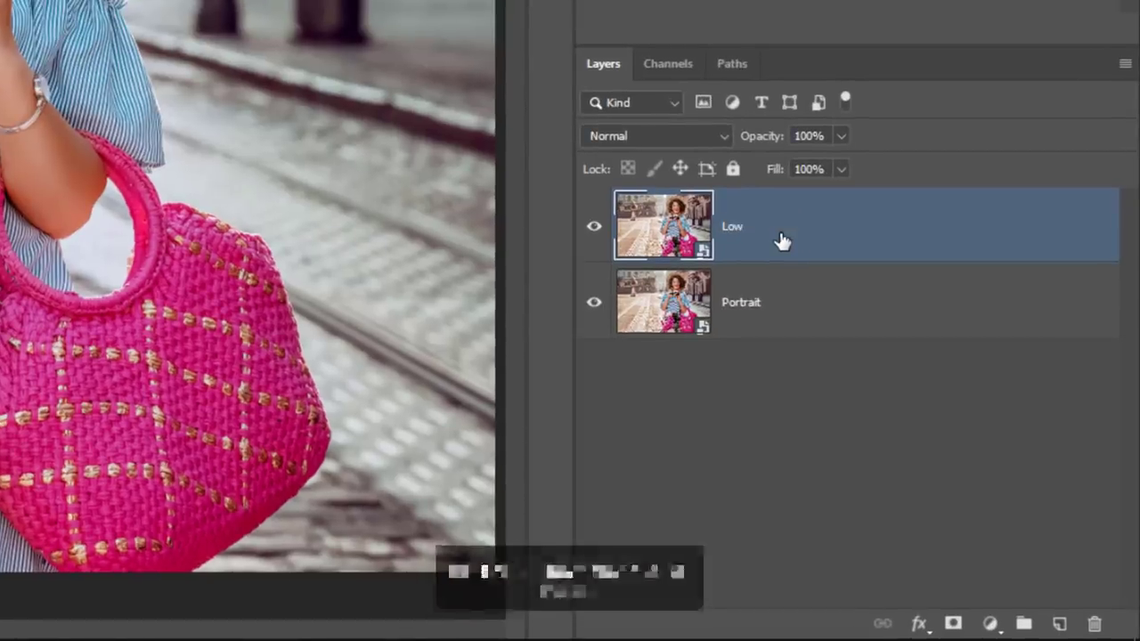
Step: Duplicate the Low layer and name the duplicate "High"
key(ctrl+j)
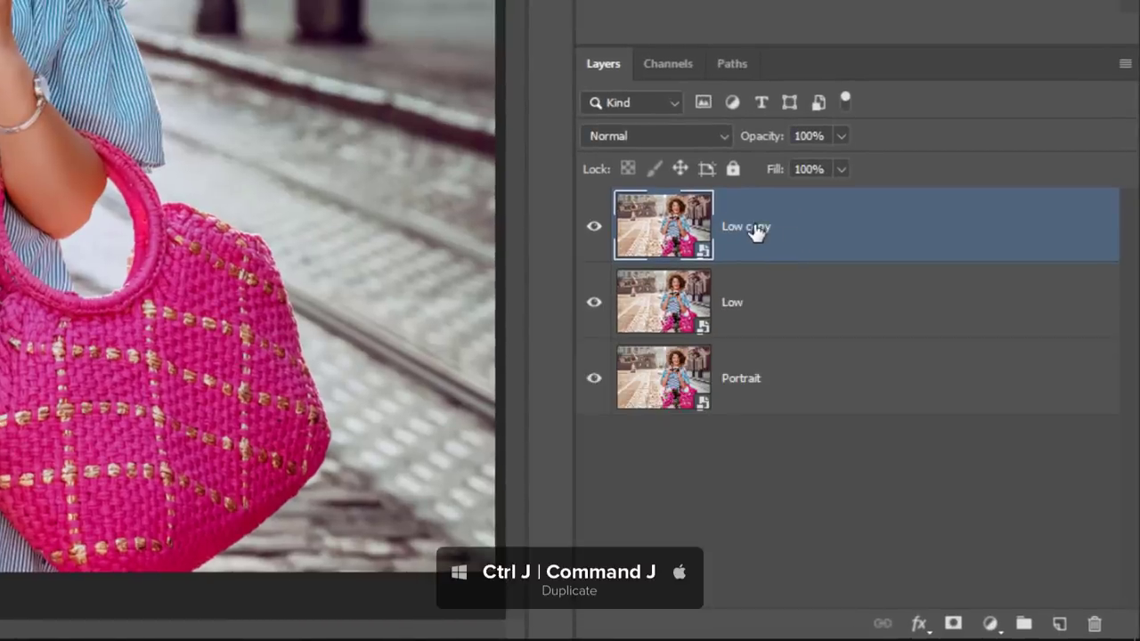
double_click(755, 227)
text(High)
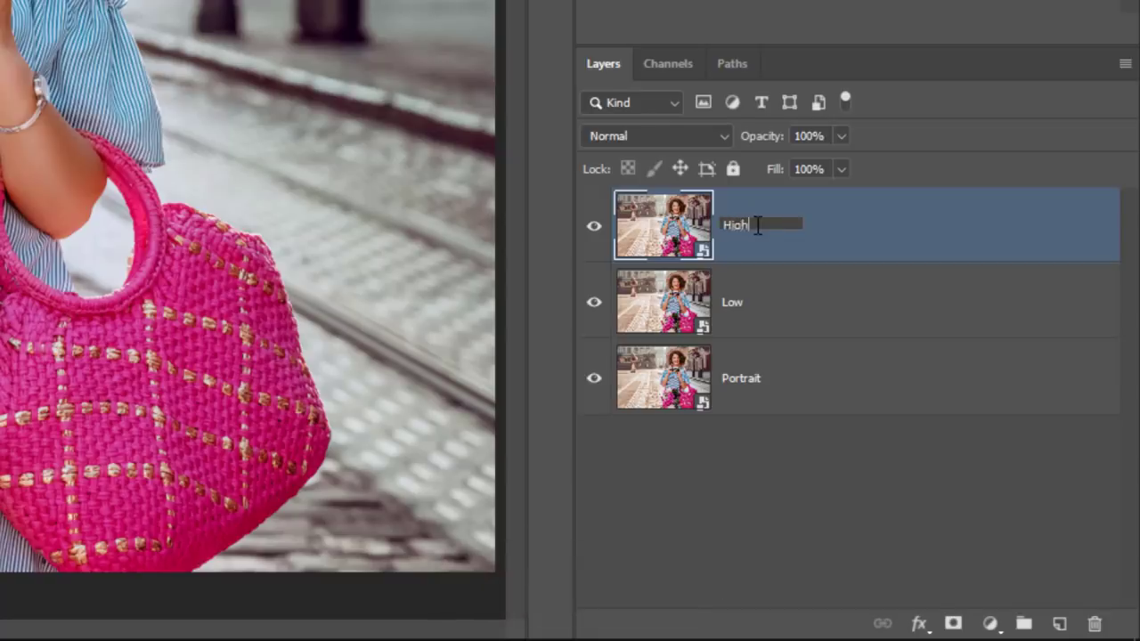
key(Return)
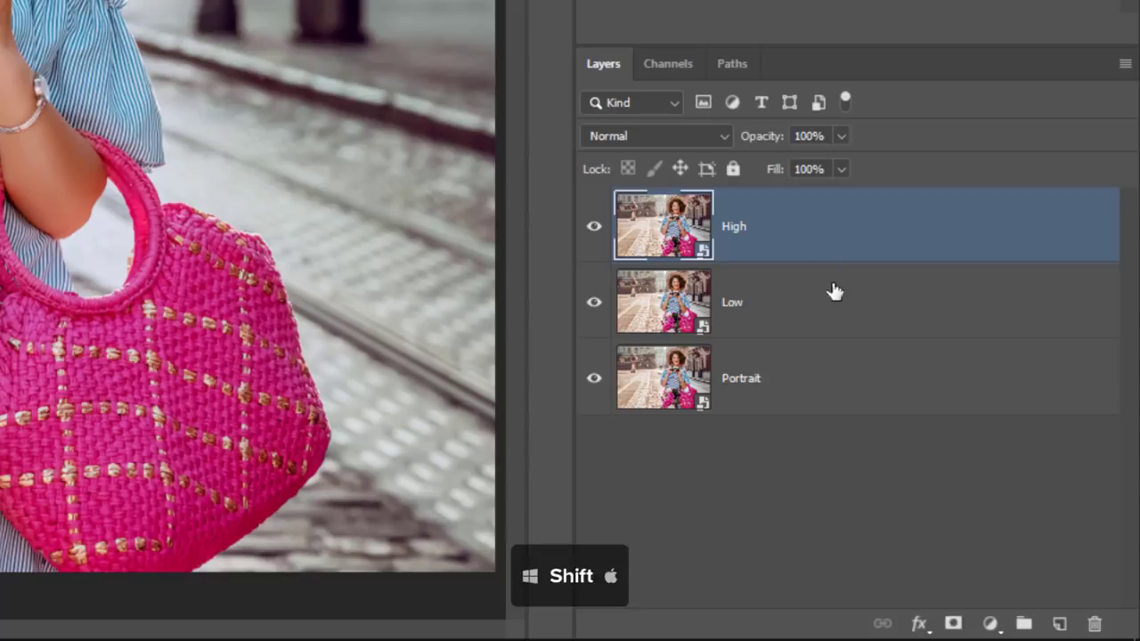
Step: Group the High and Low layers into a group named "Example" and expand it
shift+click(844, 313)
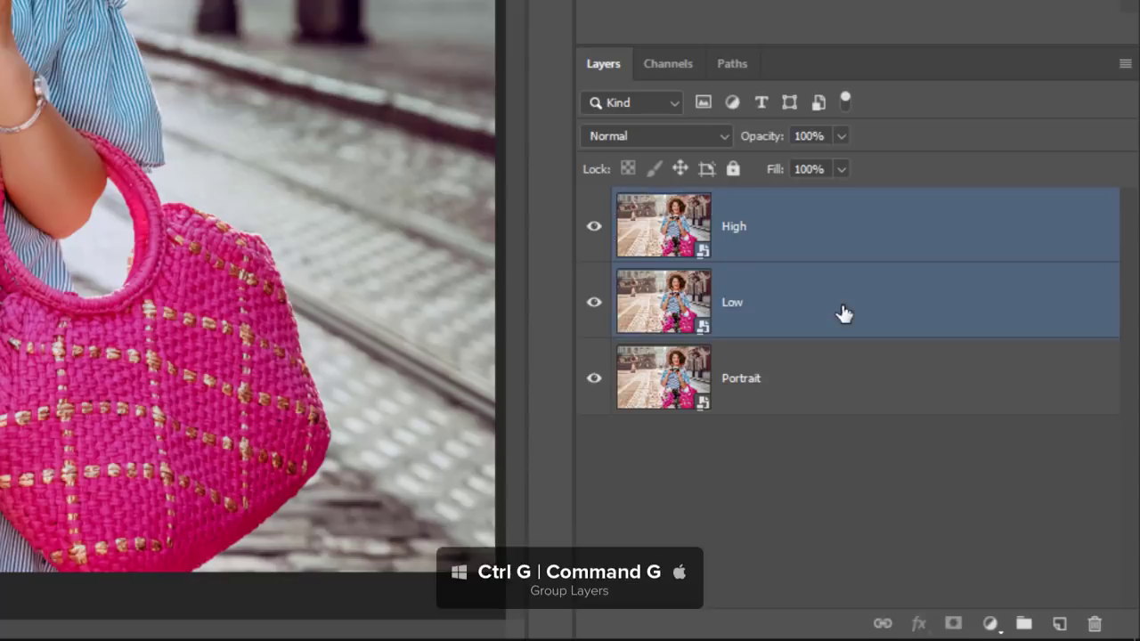
key(ctrl+g)
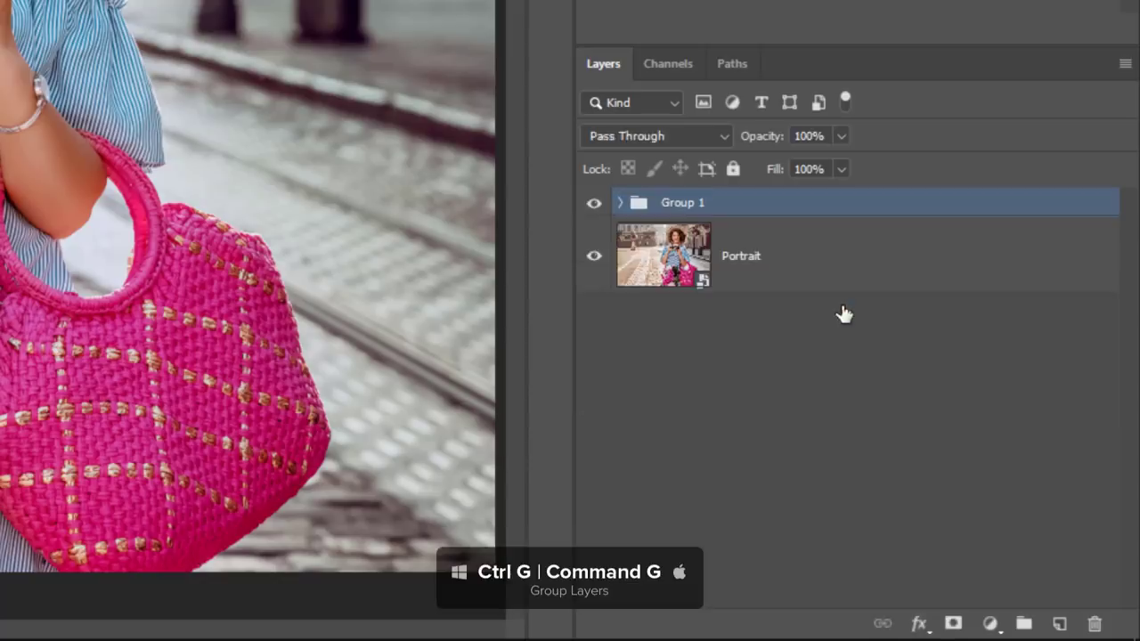
double_click(695, 205)
text(Example)
key(Return)
click(621, 209)
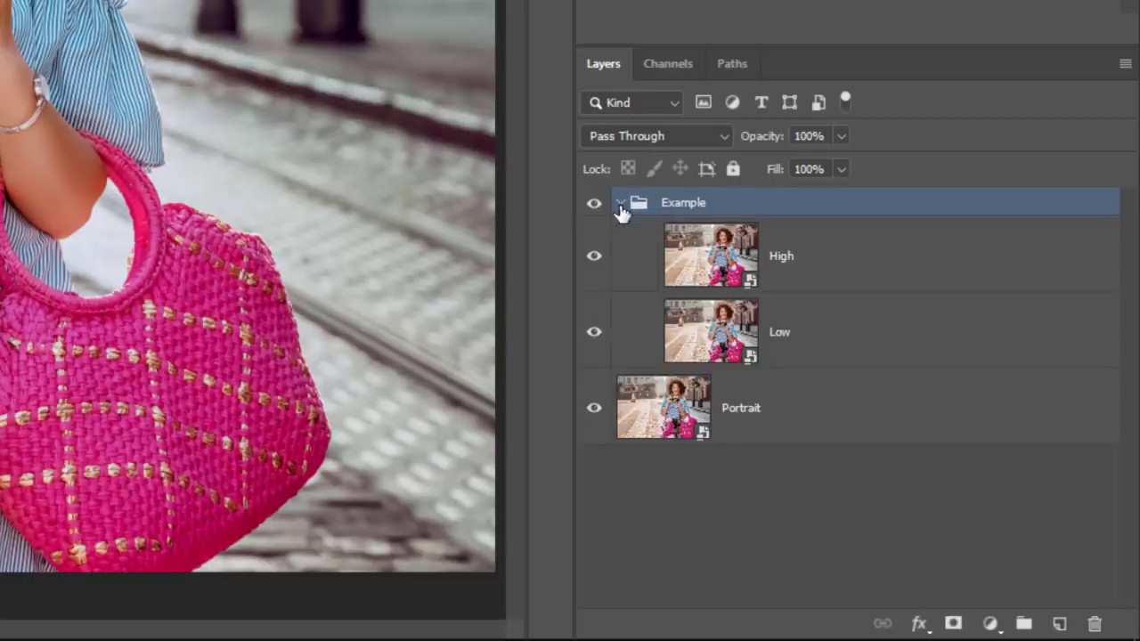
Step: Select the Low layer and hide the High and Portrait layers so only Low is displayed
click(775, 343)
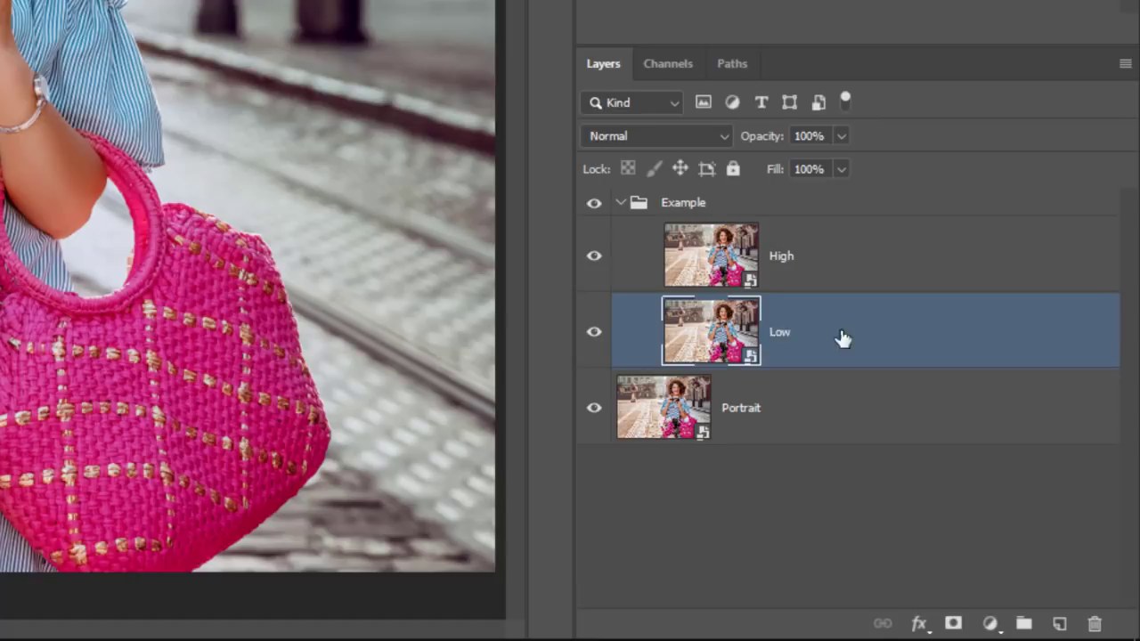
click(598, 258)
click(593, 409)
click(596, 334)
click(597, 335)
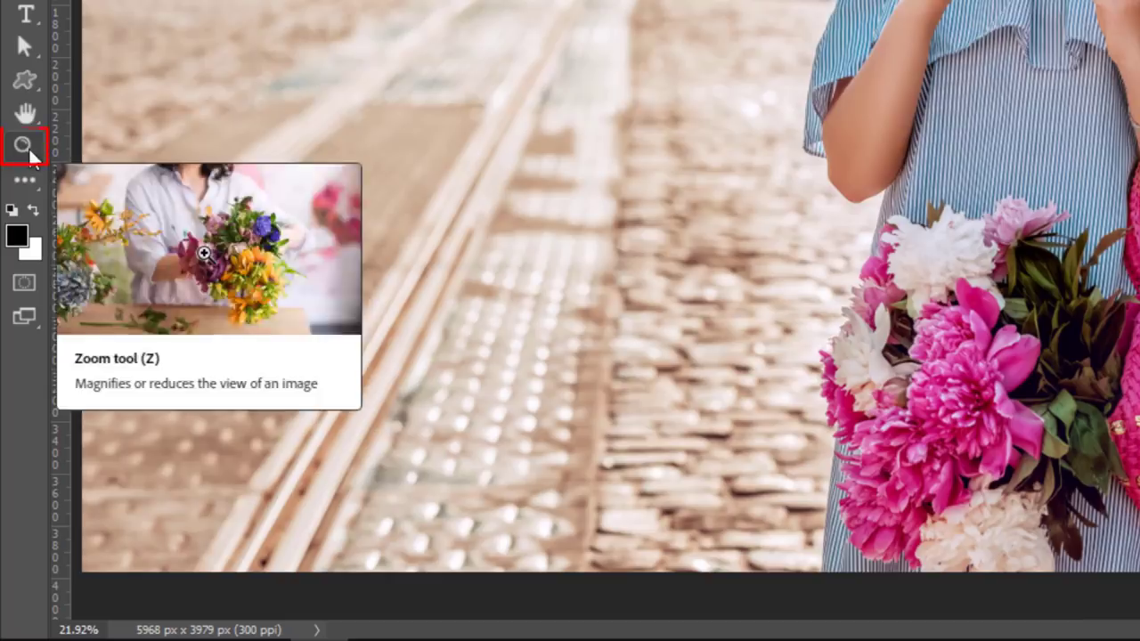
Step: Apply a Gaussian Blur with a 3-pixel radius to the Low layer and collapse its smart filter list
double_click(23, 173)
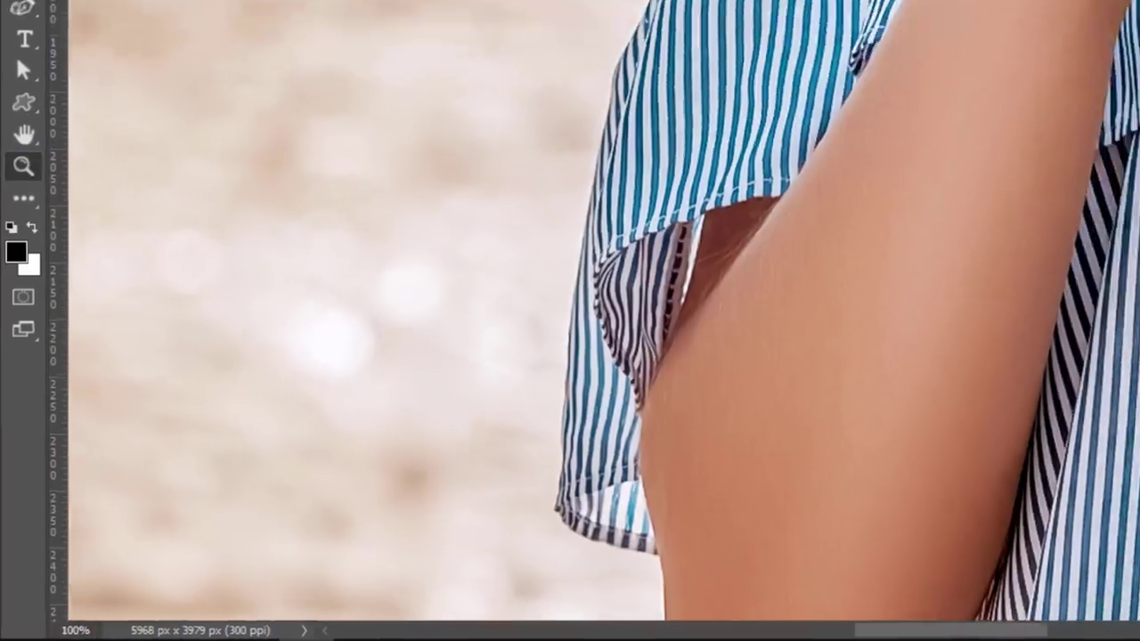
drag(624, 53, 547, 357)
drag(534, 104, 486, 400)
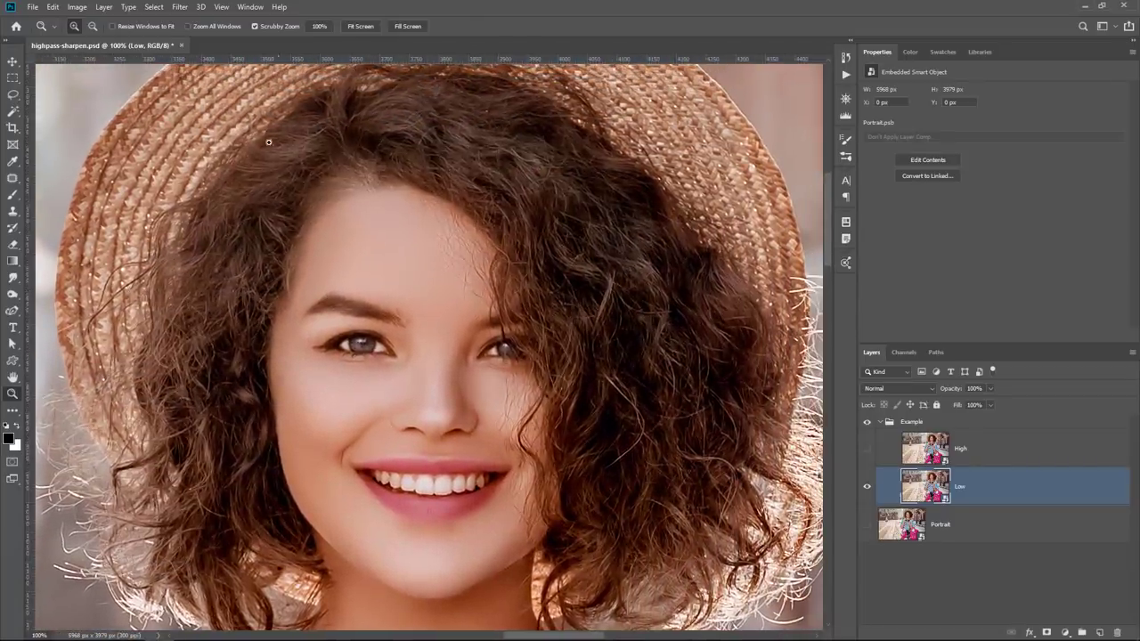
click(182, 8)
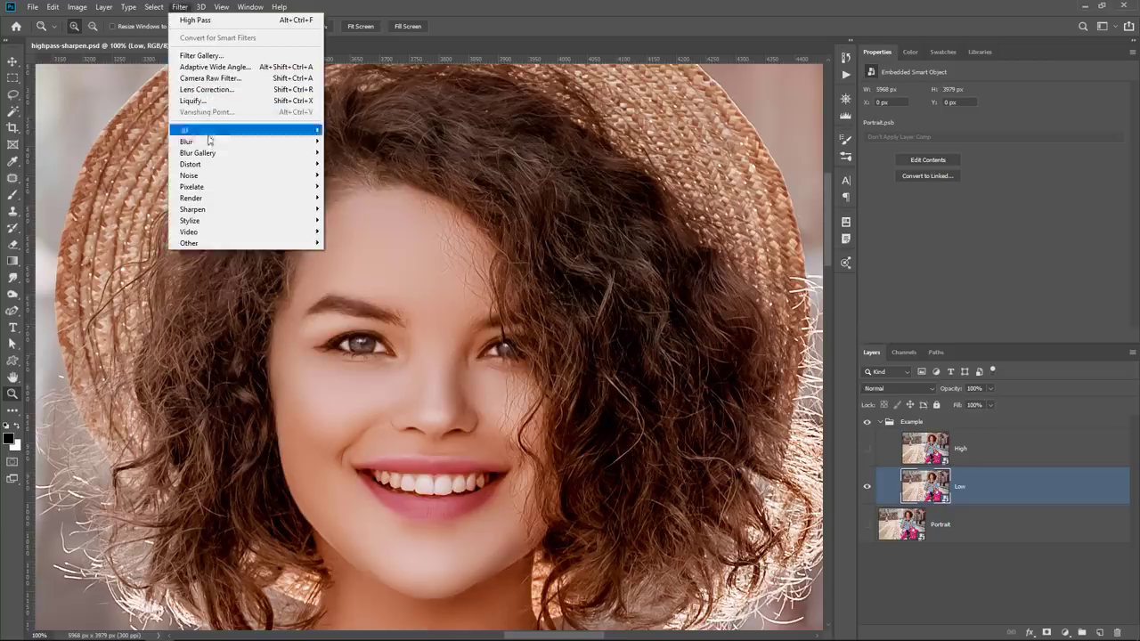
mouse_move(214, 142)
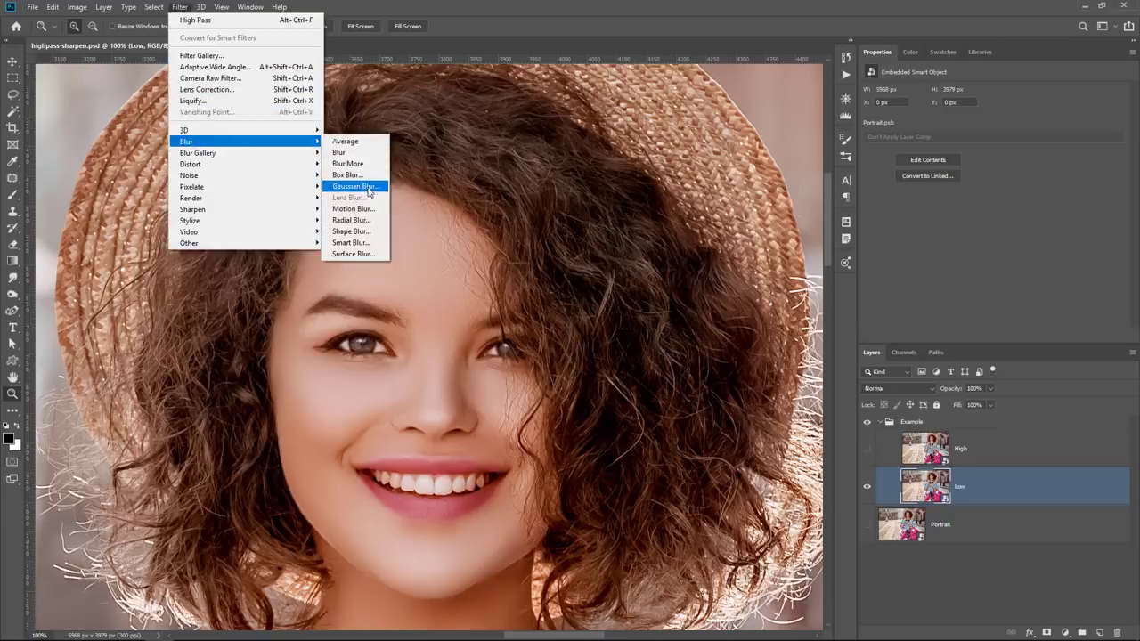
click(369, 186)
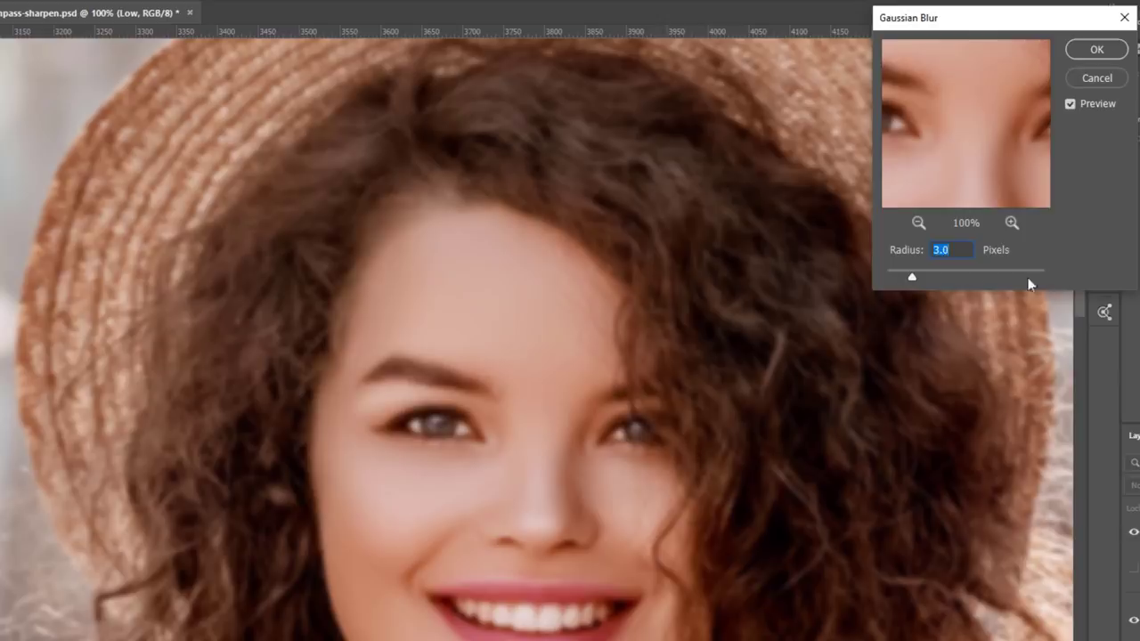
drag(1001, 274, 914, 279)
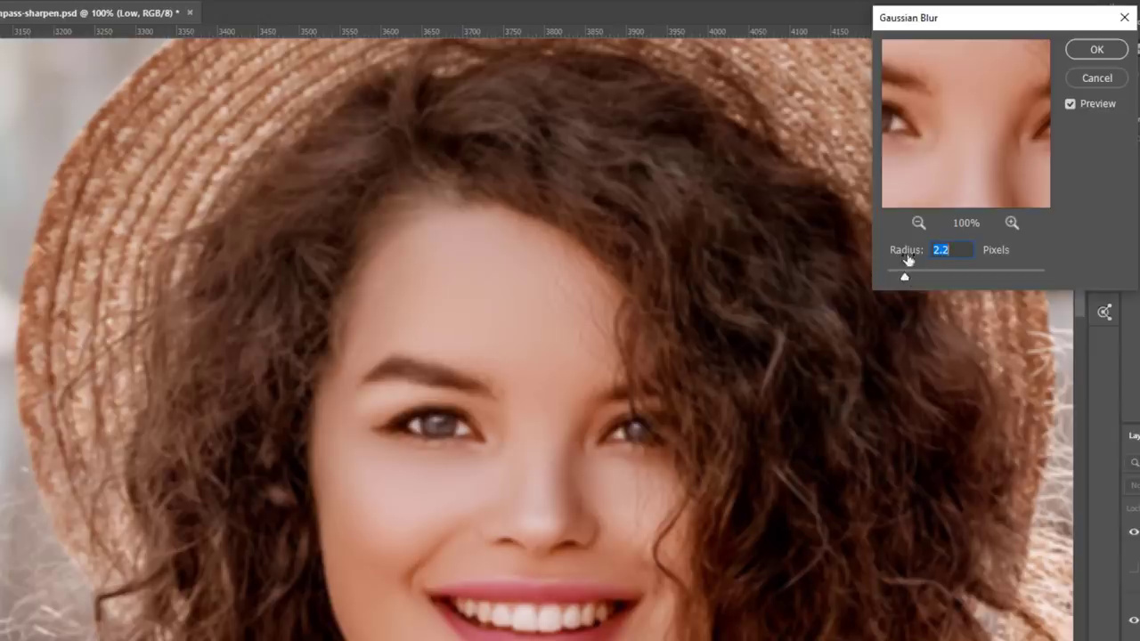
text(3)
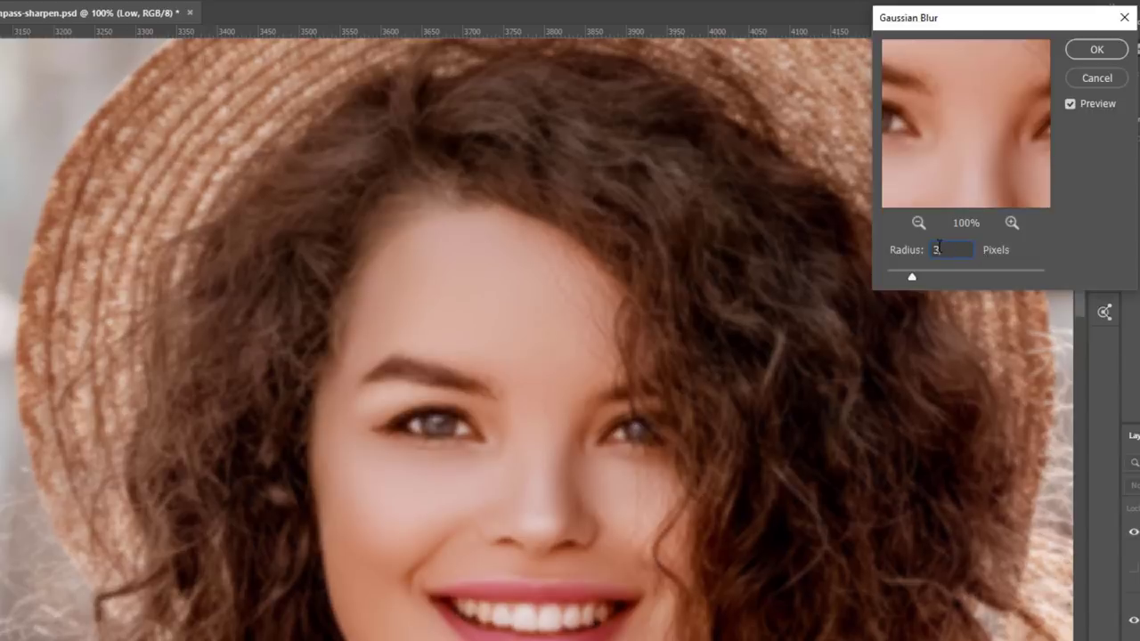
click(1097, 49)
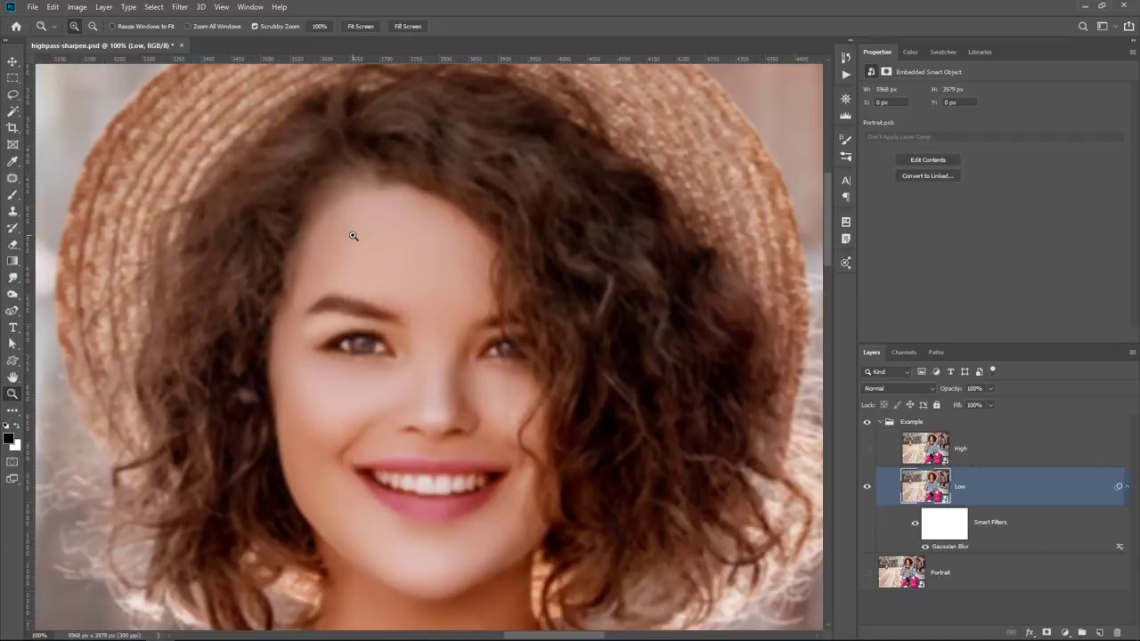
click(1125, 487)
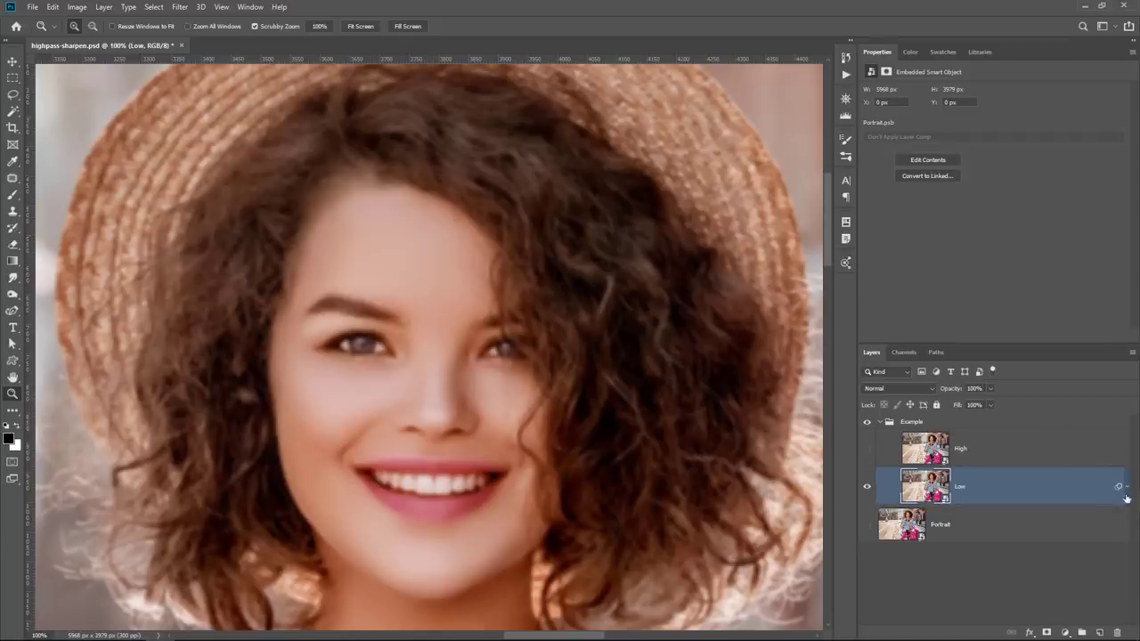
Step: Show the High layer, apply a High Pass filter with a 3-pixel radius to it, and collapse its smart filter list
click(998, 458)
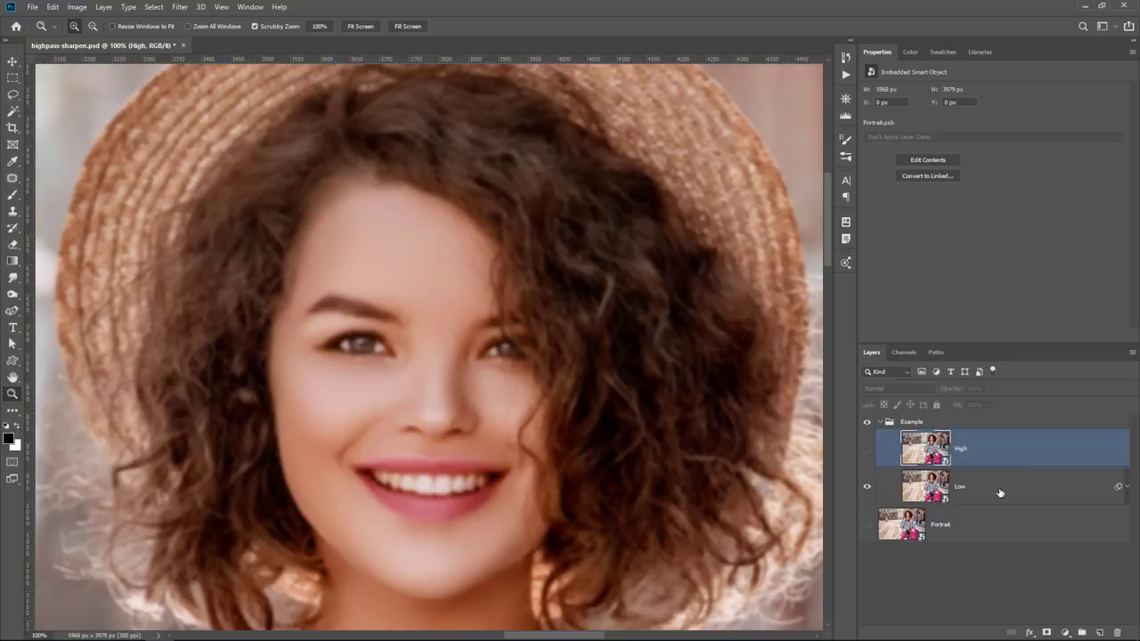
click(867, 452)
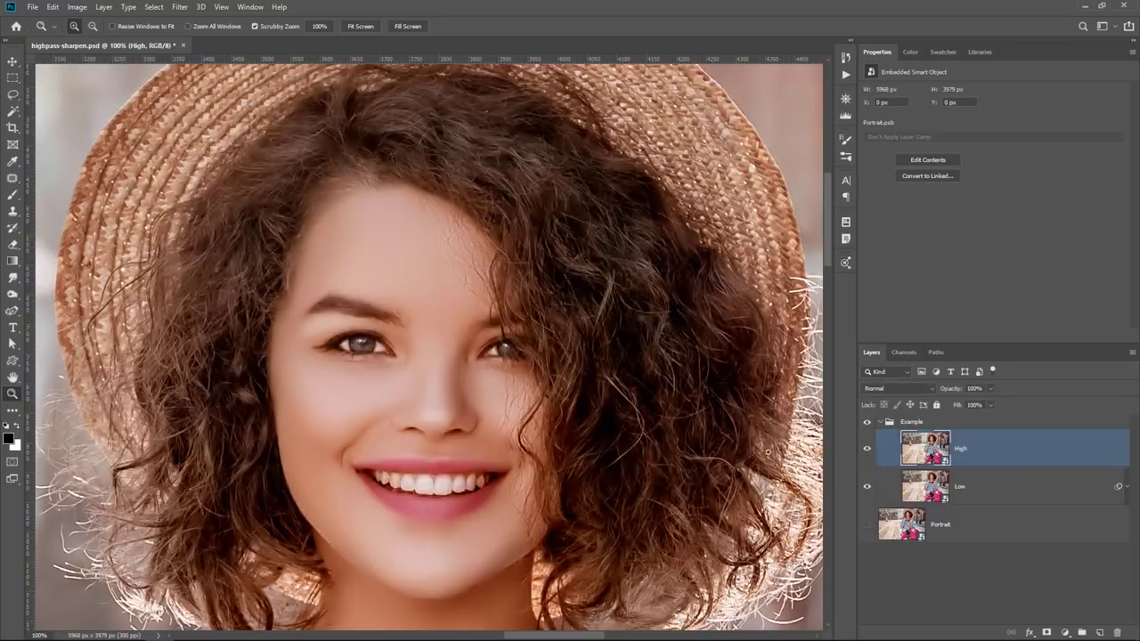
click(178, 7)
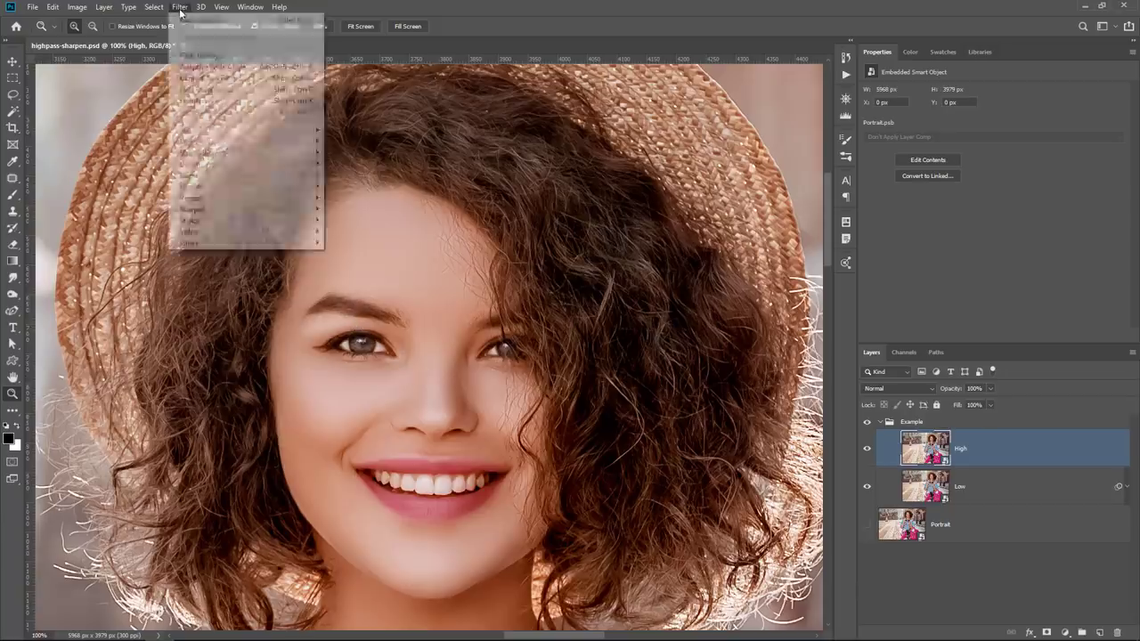
mouse_move(257, 243)
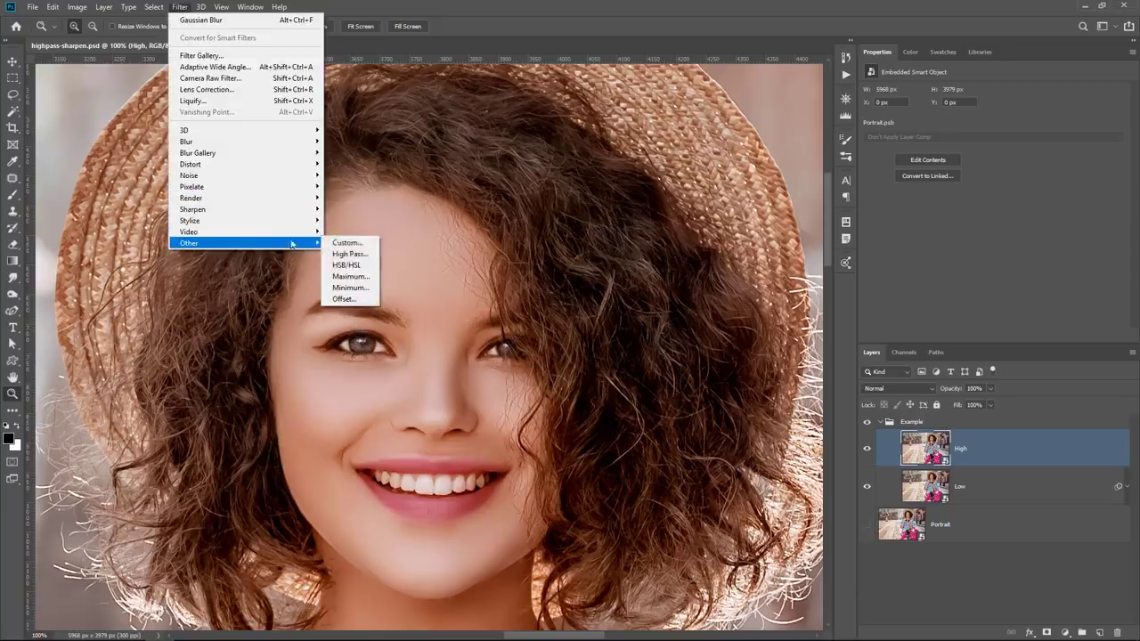
click(340, 255)
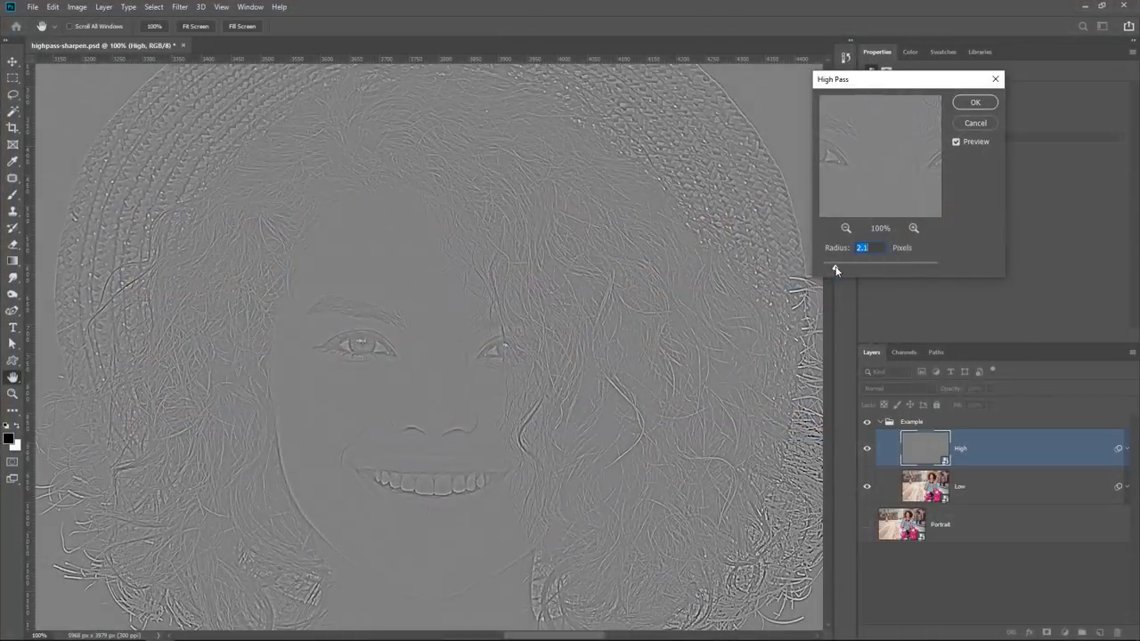
drag(835, 270, 936, 267)
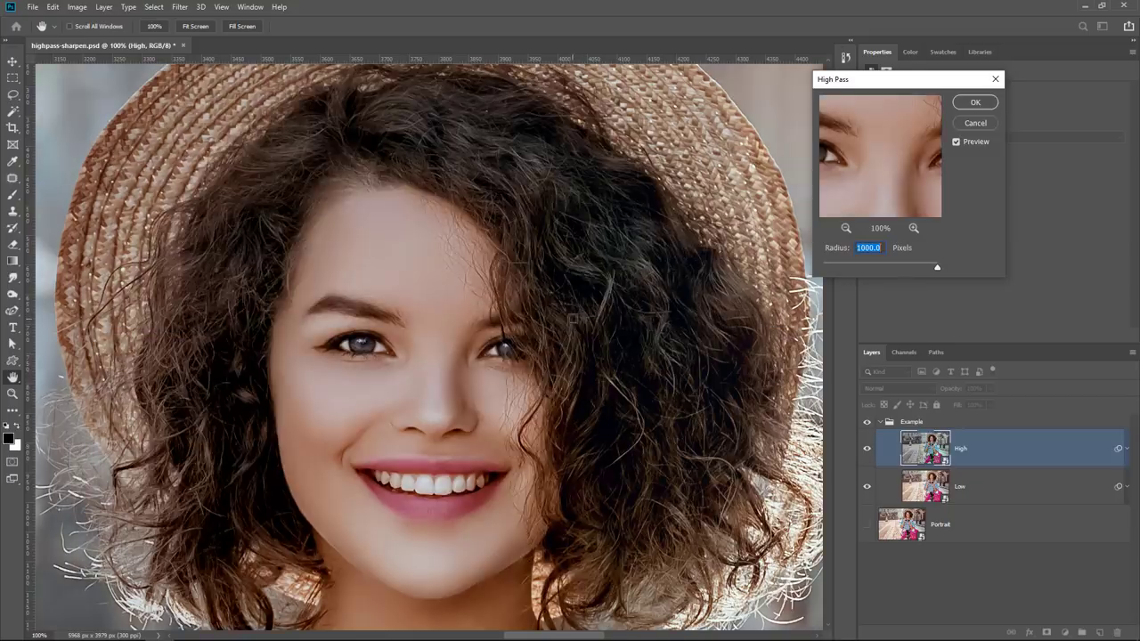
drag(937, 267, 822, 269)
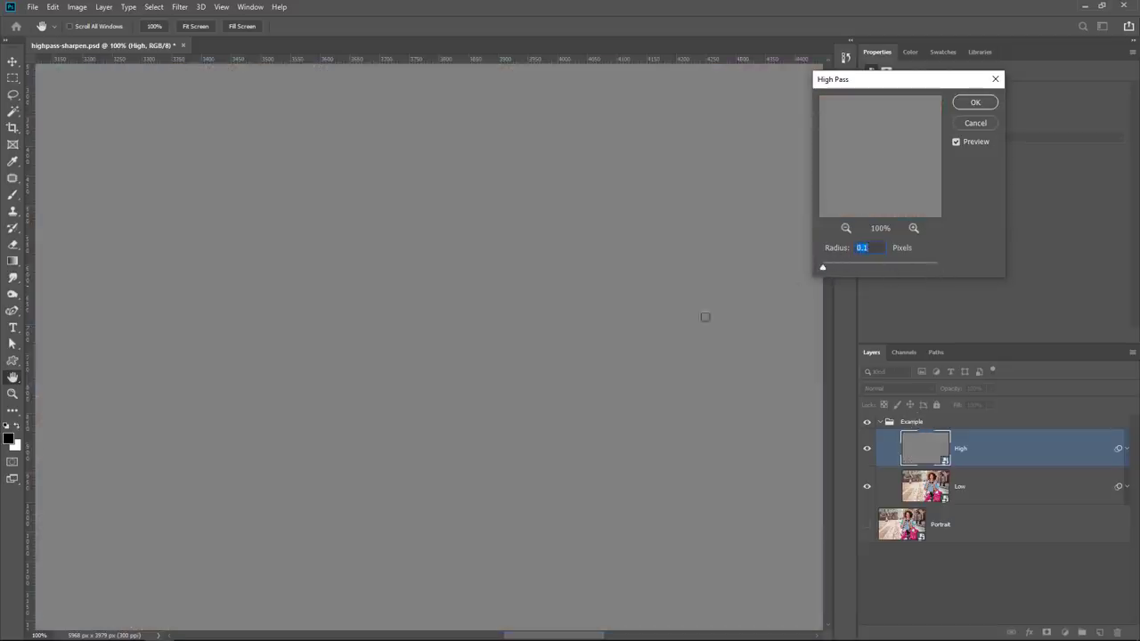
text(3)
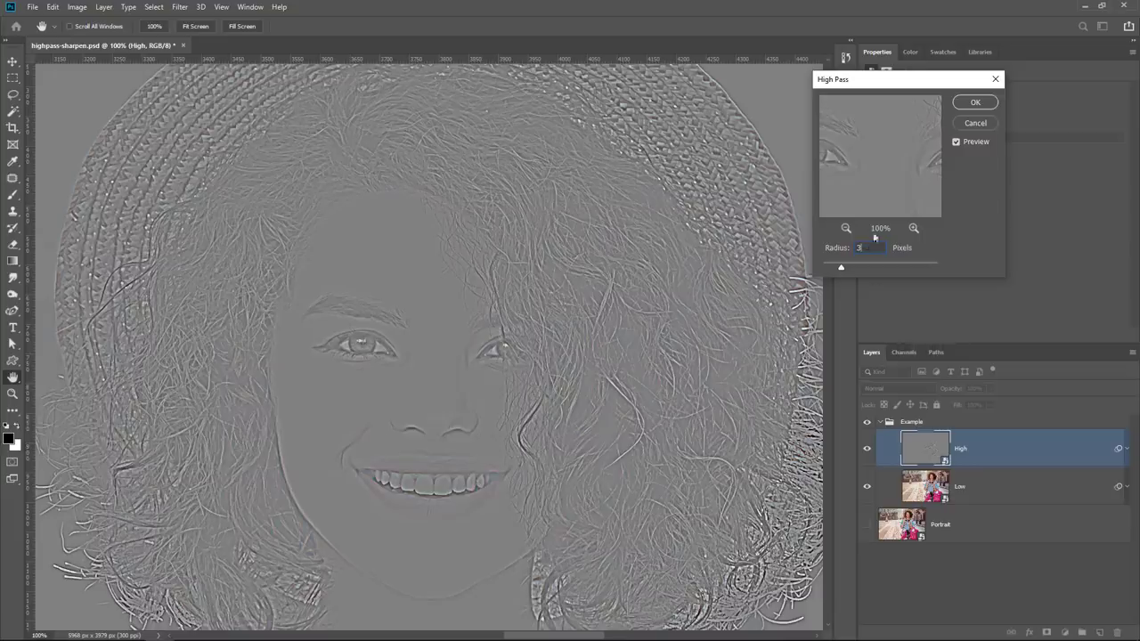
click(974, 102)
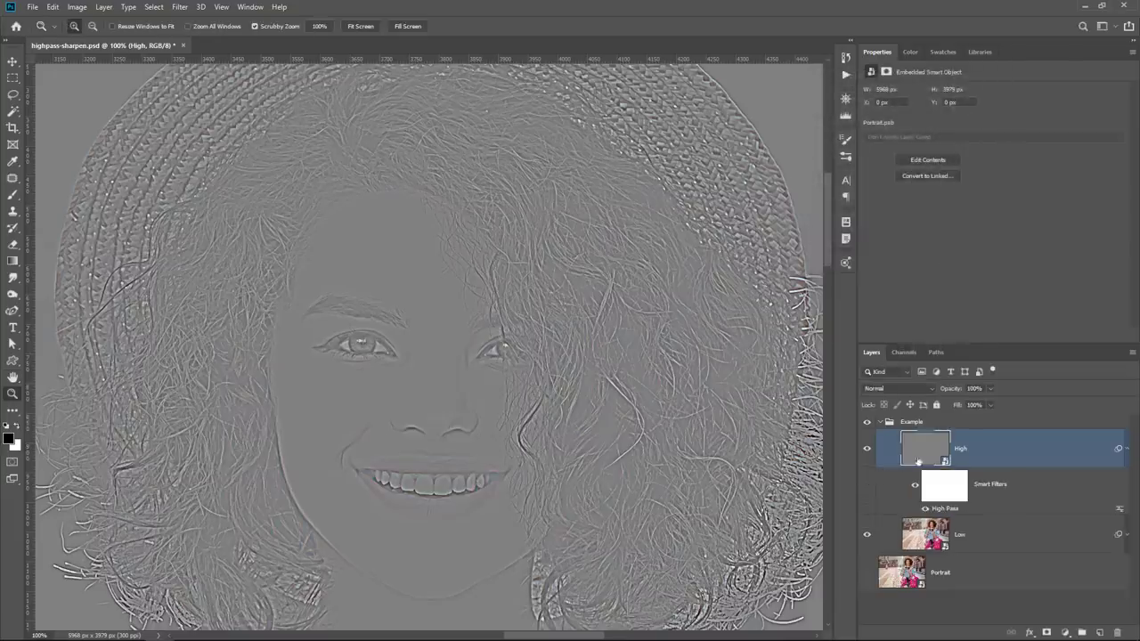
click(1125, 448)
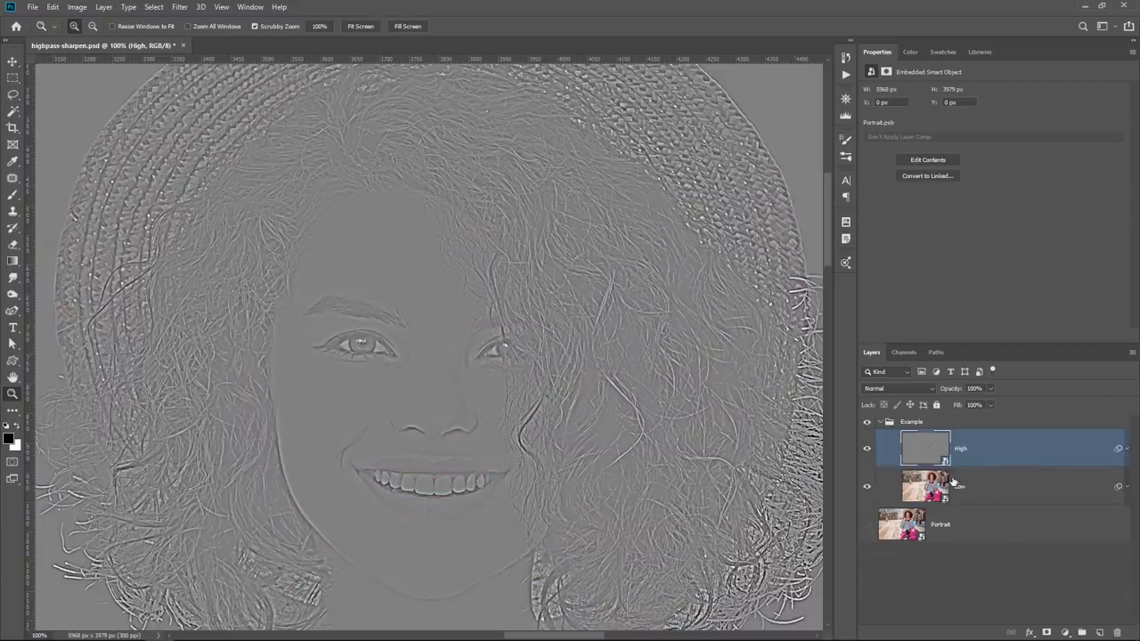
Step: Turn the Portrait layer back on and toggle the Example group off and on to compare with the original
click(867, 524)
click(879, 421)
click(867, 421)
click(897, 452)
click(866, 422)
click(879, 421)
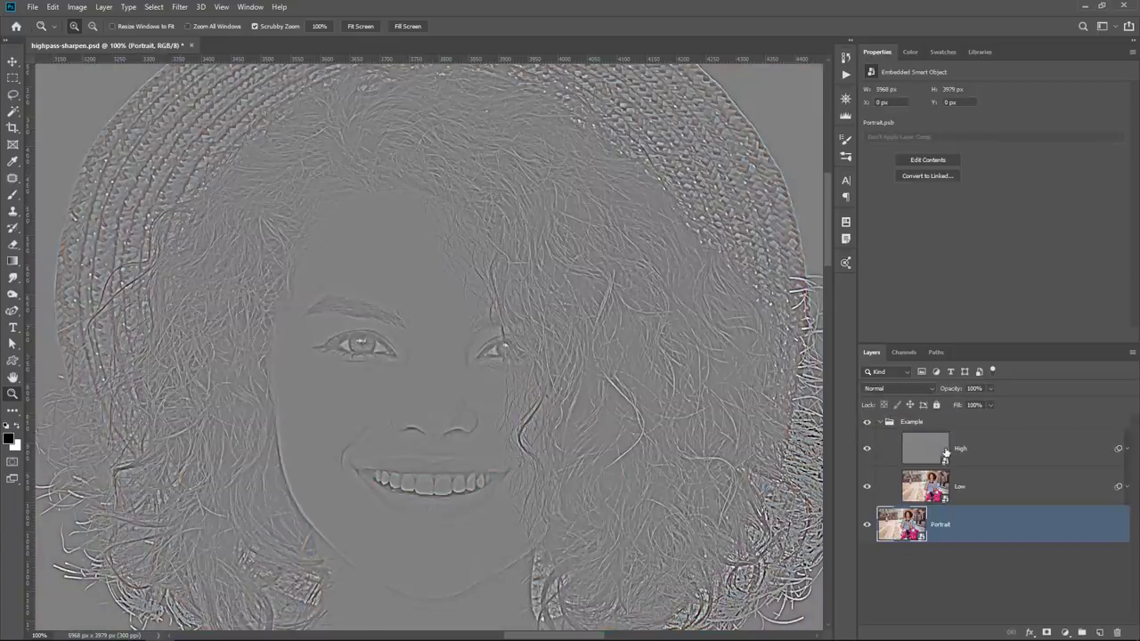
Step: Set the blend mode of the High layer to Linear Light
click(945, 454)
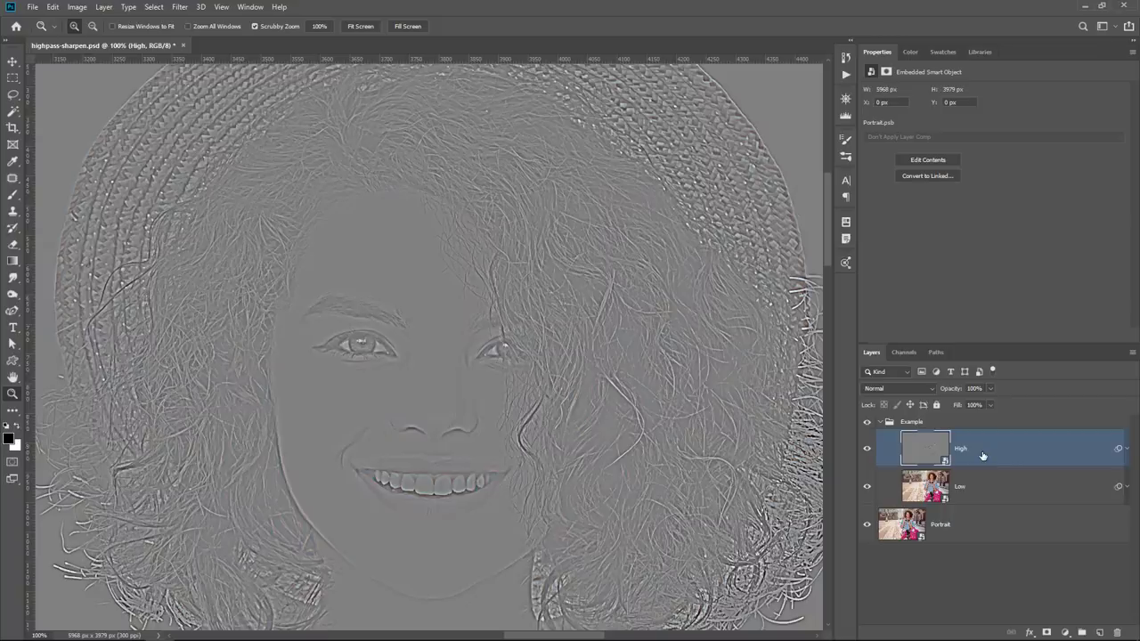
click(920, 387)
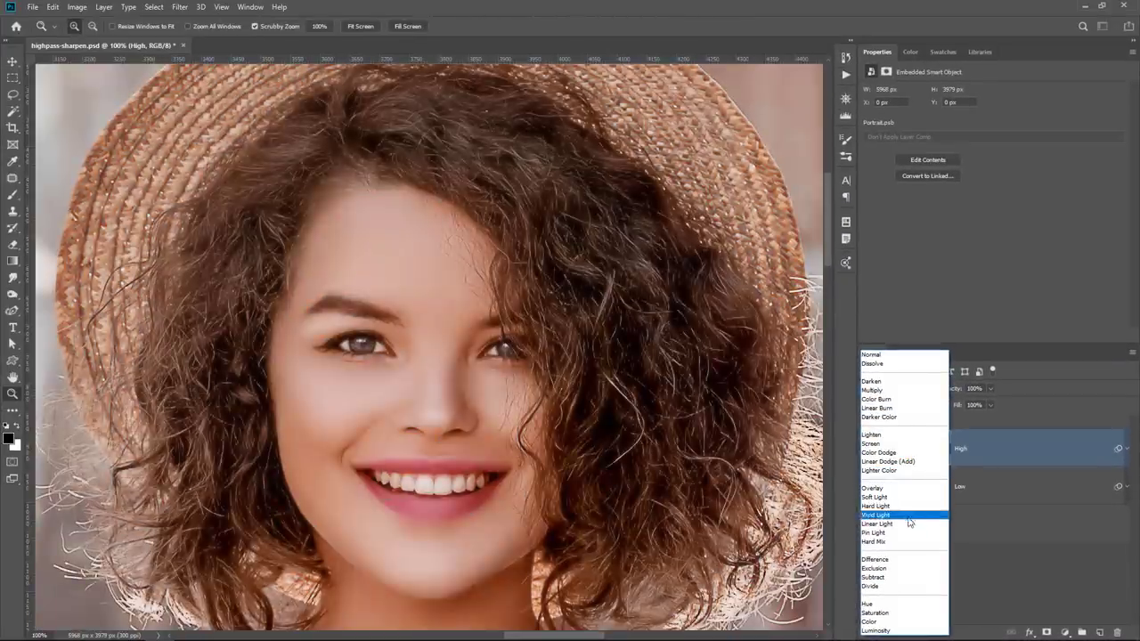
click(909, 525)
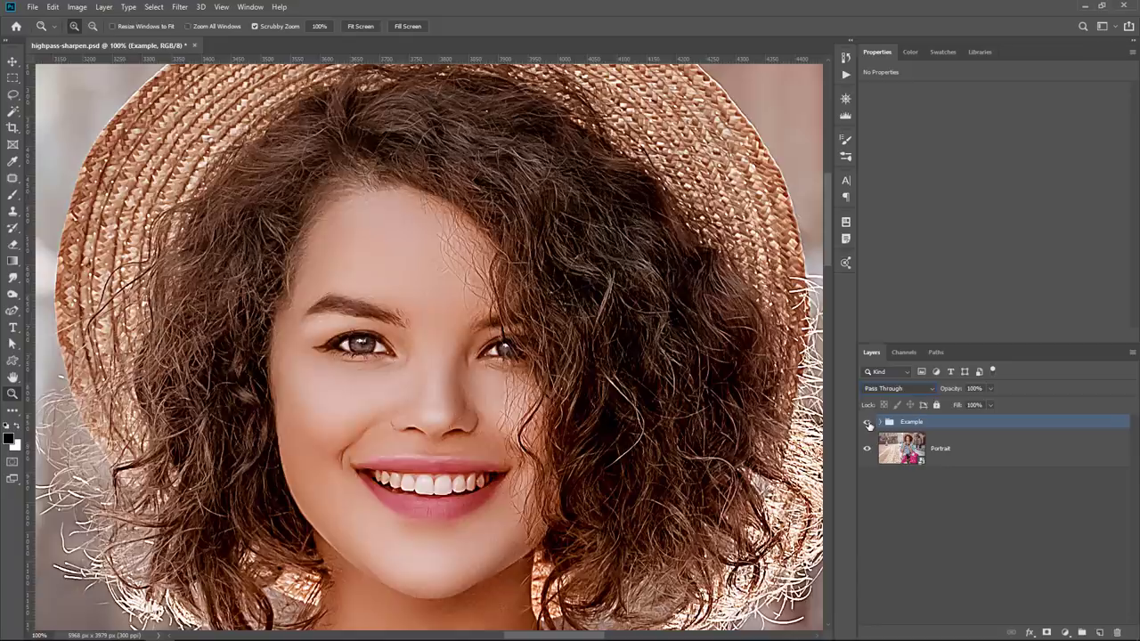
Step: Toggle the Example group off and on to compare, and set the High layer's opacity to 50%
click(867, 422)
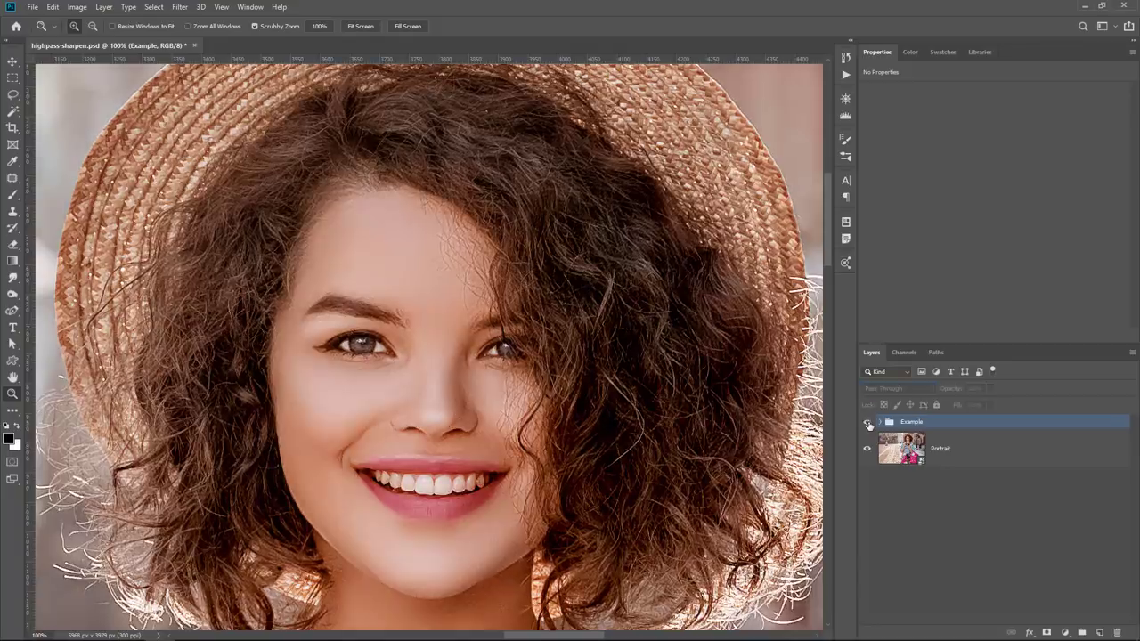
click(868, 423)
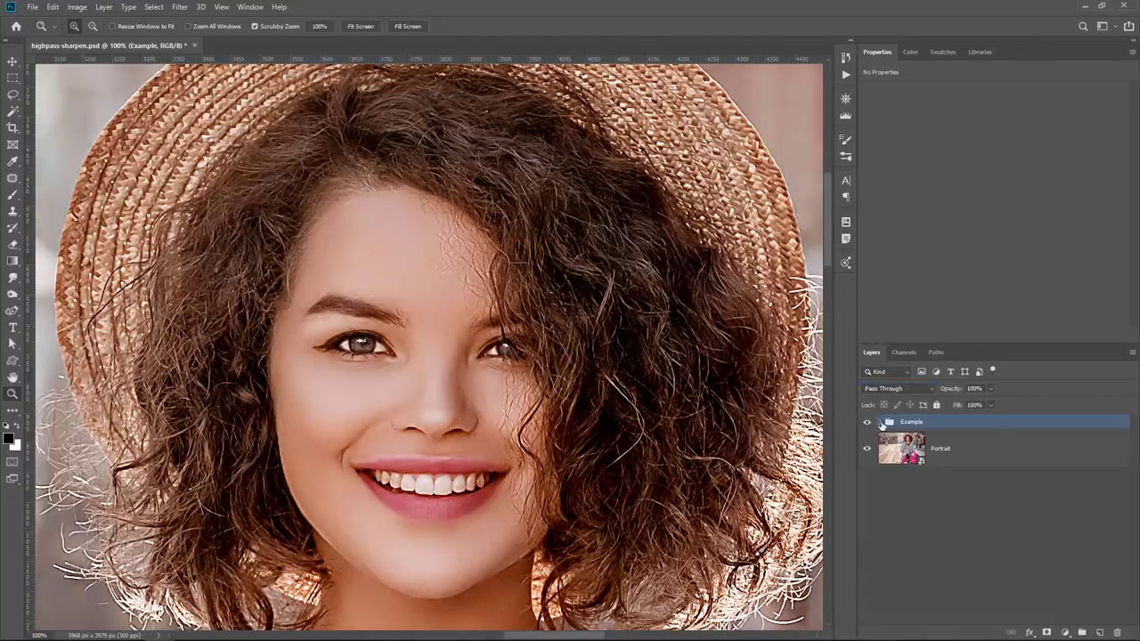
click(883, 423)
click(990, 451)
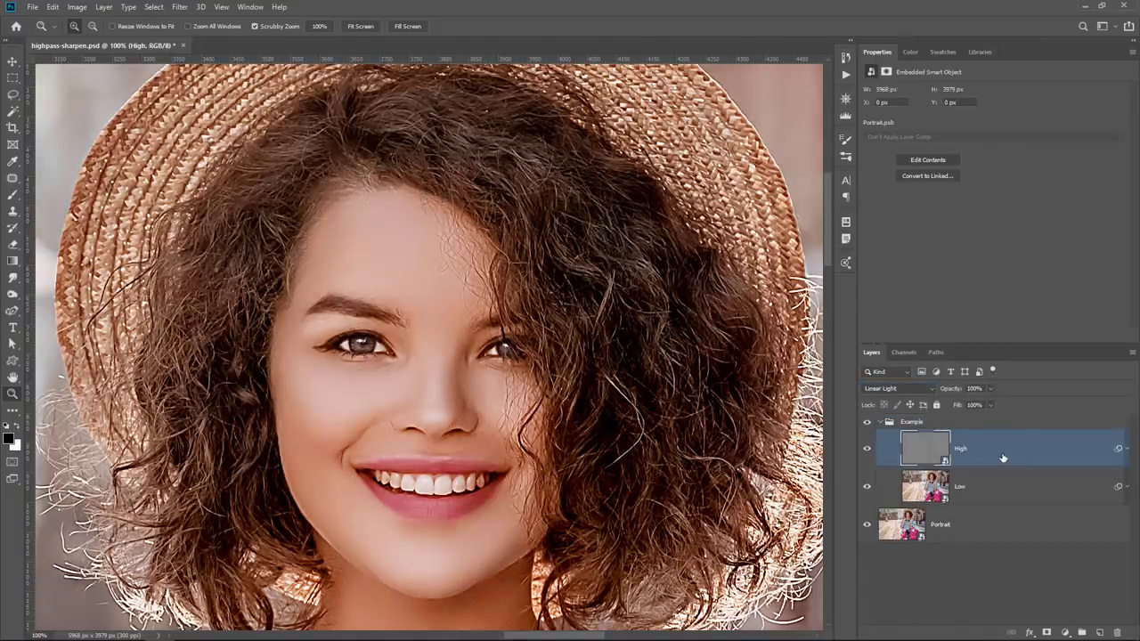
drag(972, 389, 966, 391)
key(ctrl+z)
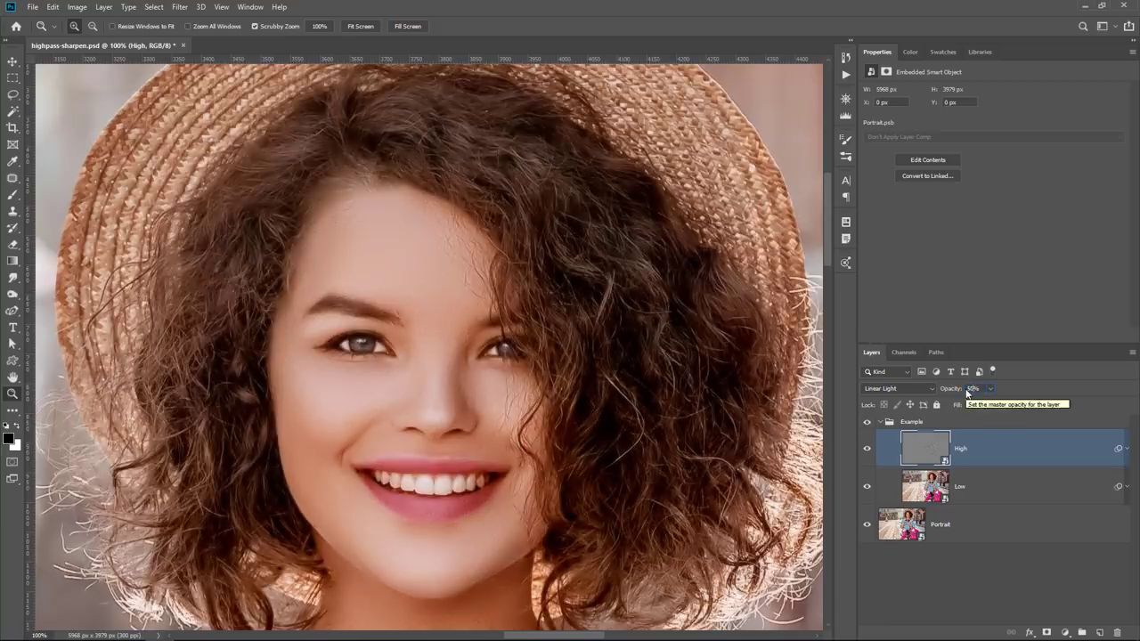
Step: Collapse the Example group and toggle its visibility repeatedly to compare the face close-up with the original
click(900, 422)
click(880, 422)
click(868, 423)
click(868, 424)
click(868, 424)
click(868, 424)
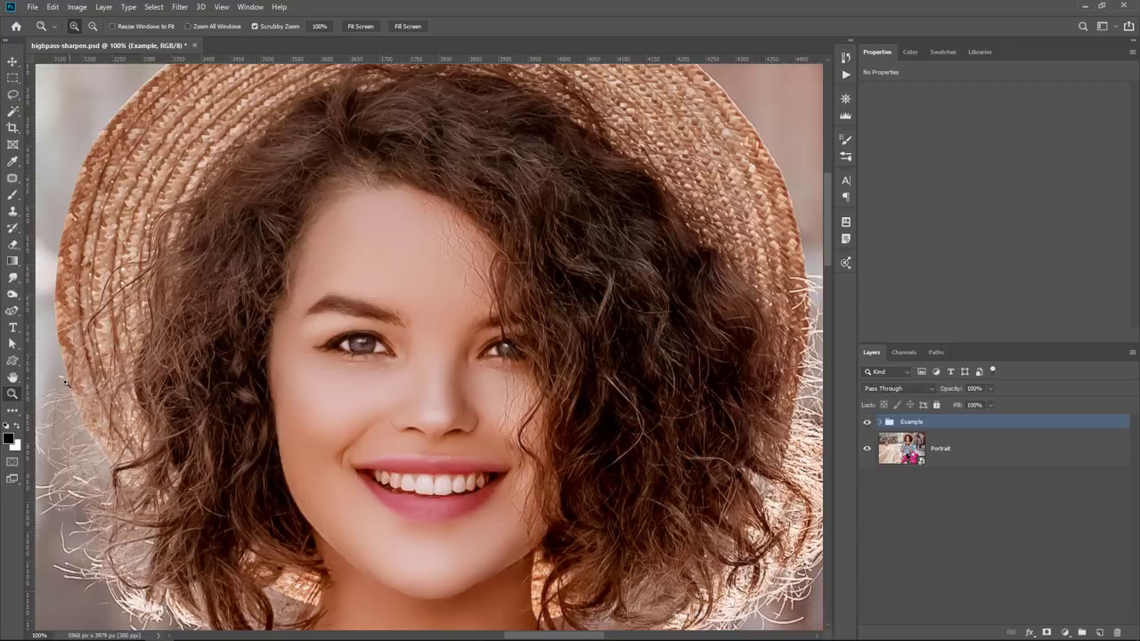
Step: Fit the whole image on screen and switch the Example group off and on to compare
double_click(13, 378)
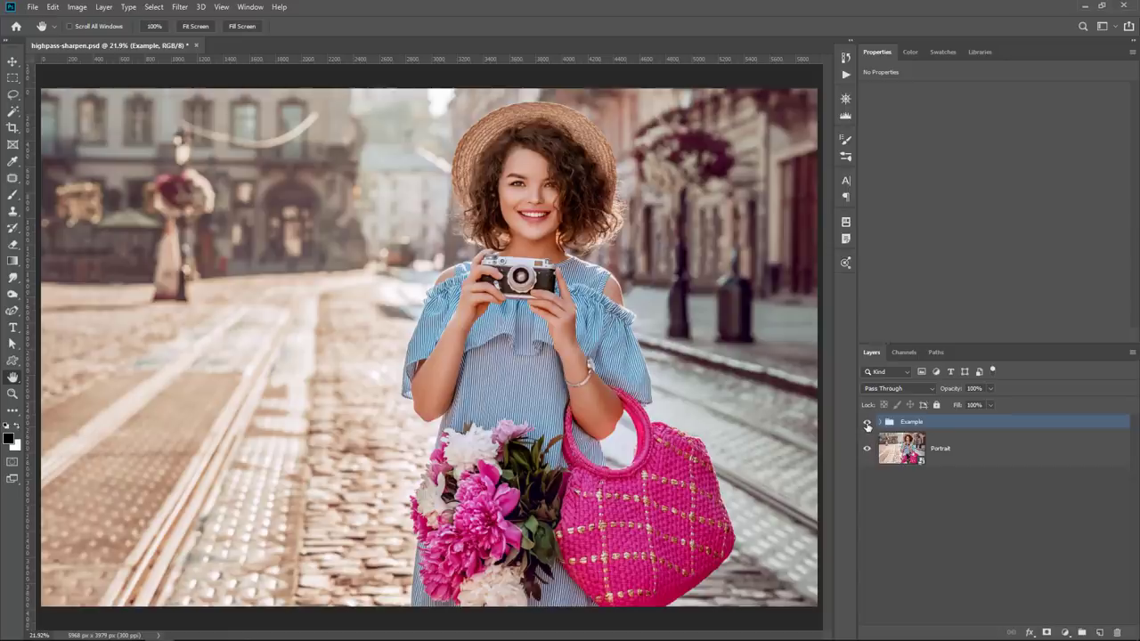
click(867, 423)
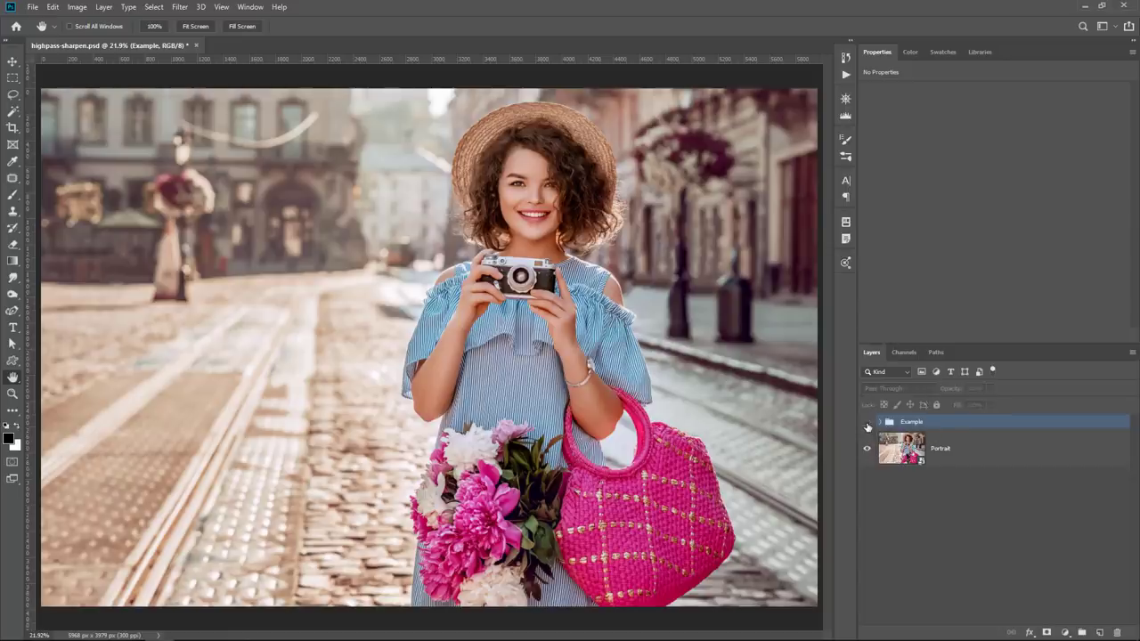
click(867, 426)
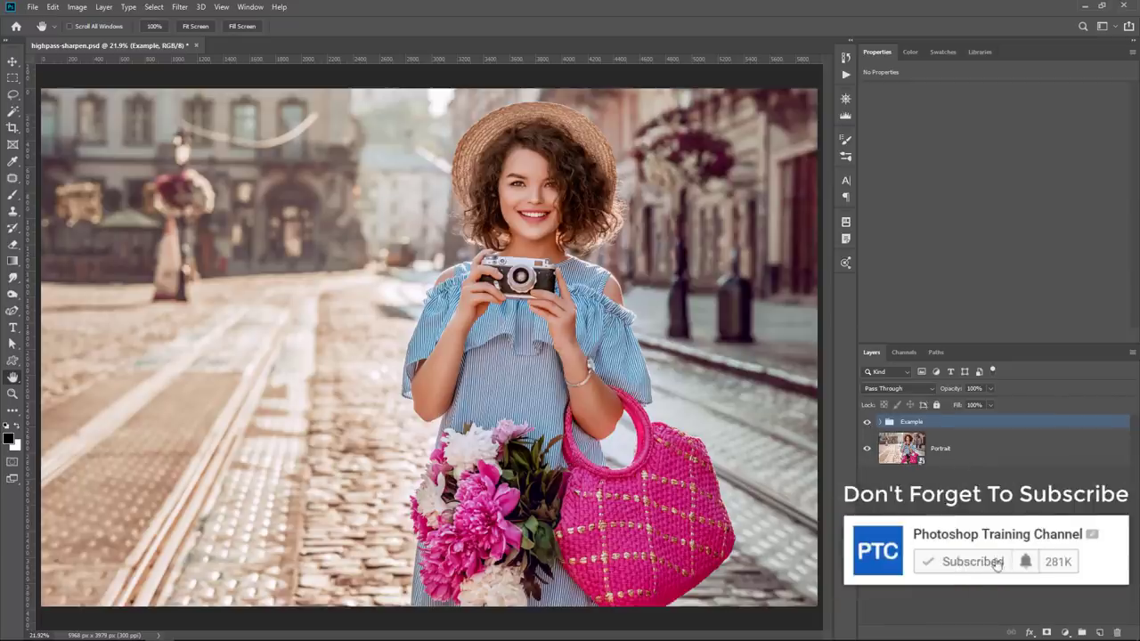
Step: Delete the Example group together with its High and Low layers
click(882, 423)
click(930, 447)
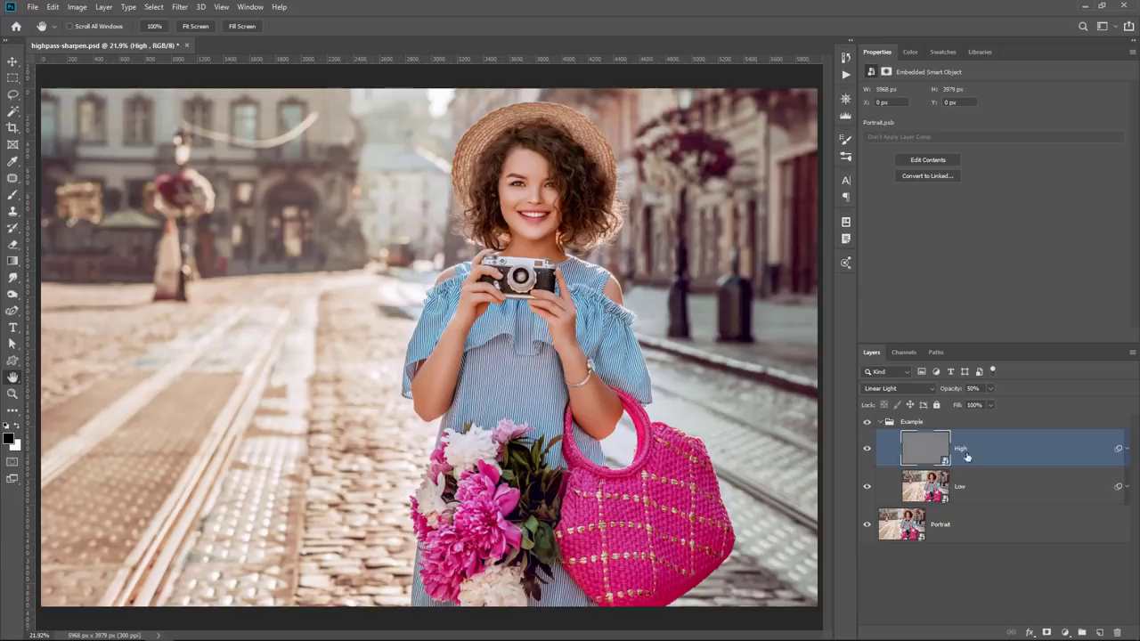
click(917, 425)
drag(887, 425, 1114, 631)
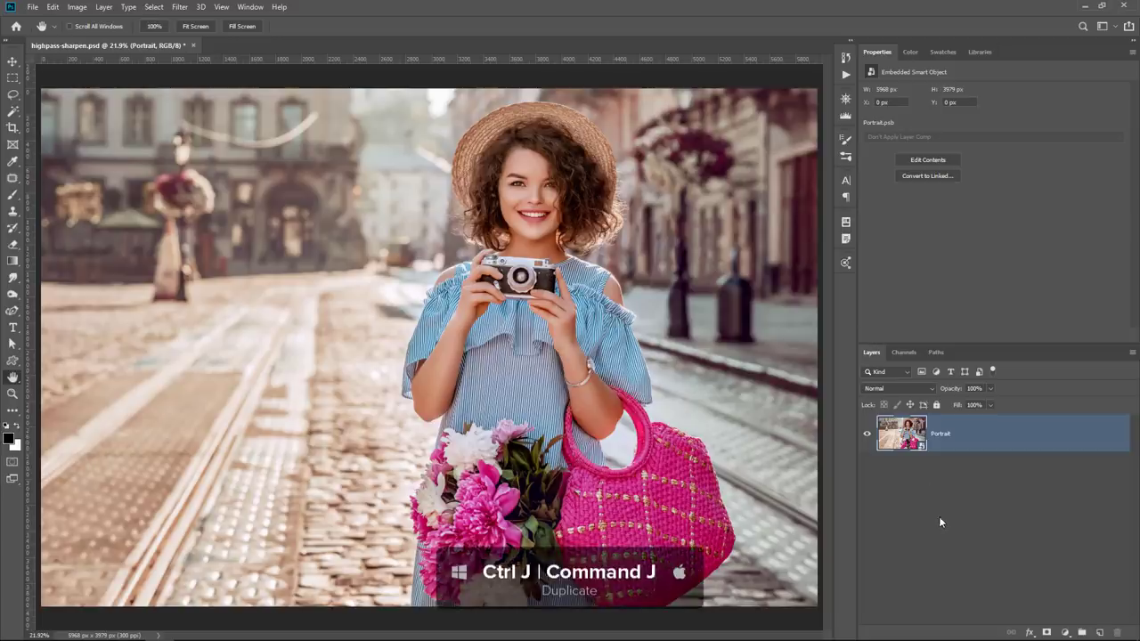
Step: Duplicate the Portrait layer and name the copy High Pass
key(ctrl+j)
double_click(949, 432)
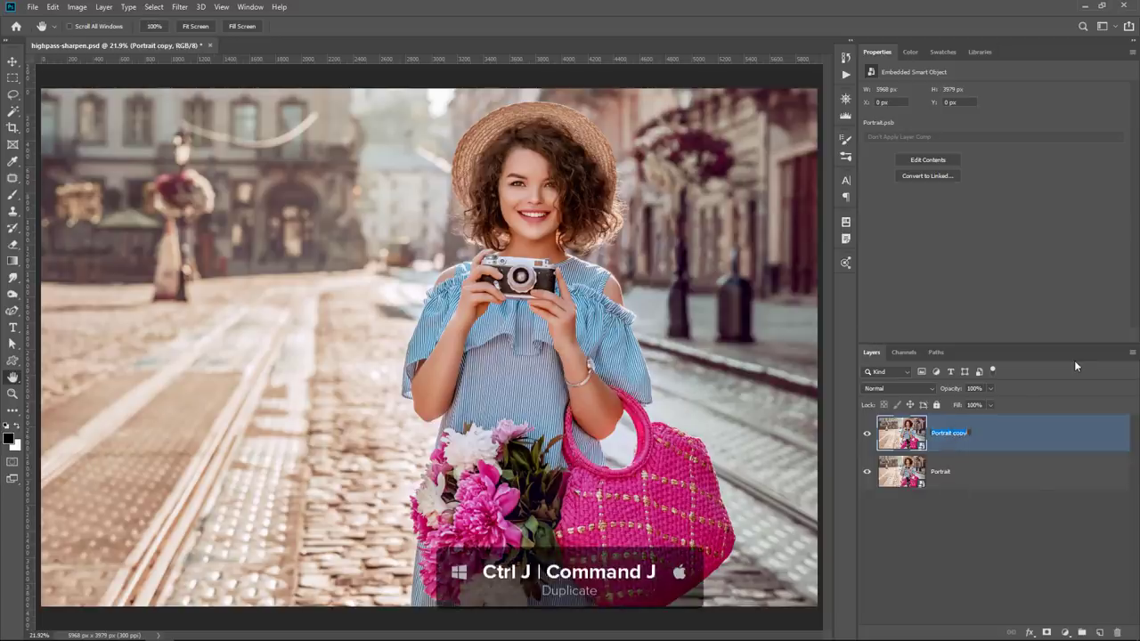
text(High Pass)
key(Return)
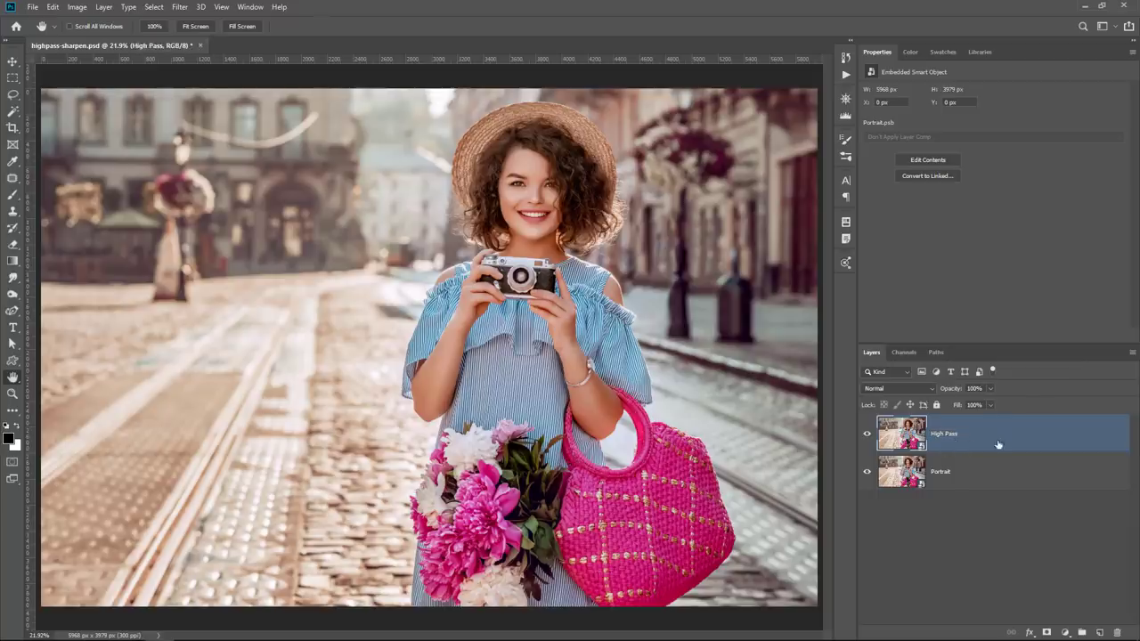
Step: Apply a High Pass filter with a 3-pixel radius to the High Pass layer and collapse its smart filter list
click(179, 8)
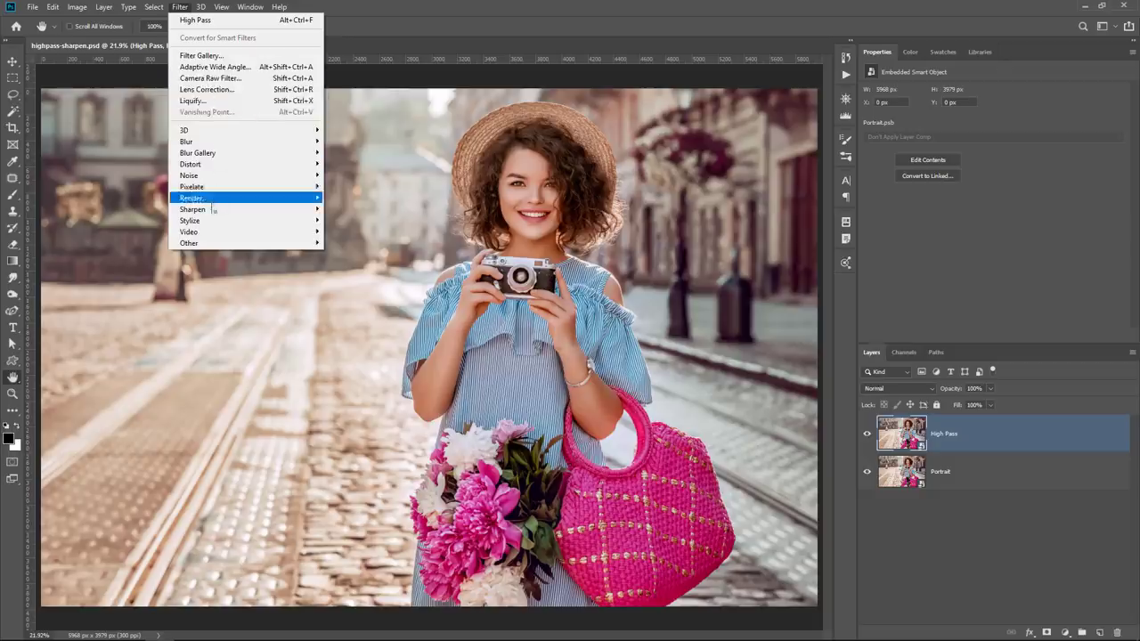
mouse_move(215, 244)
click(348, 254)
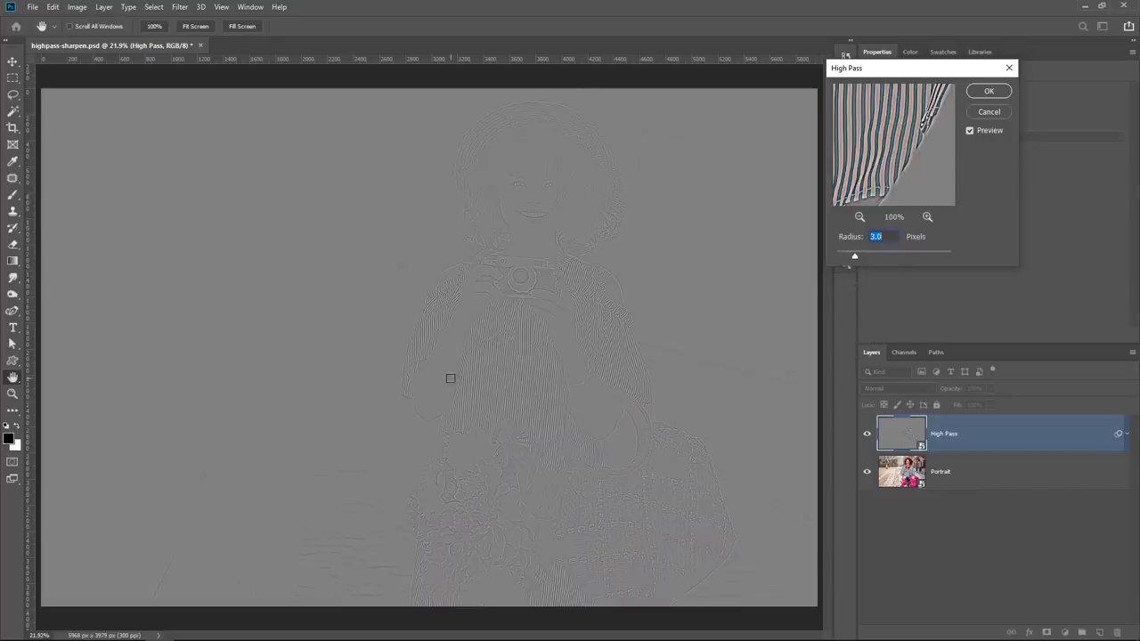
click(521, 327)
click(988, 91)
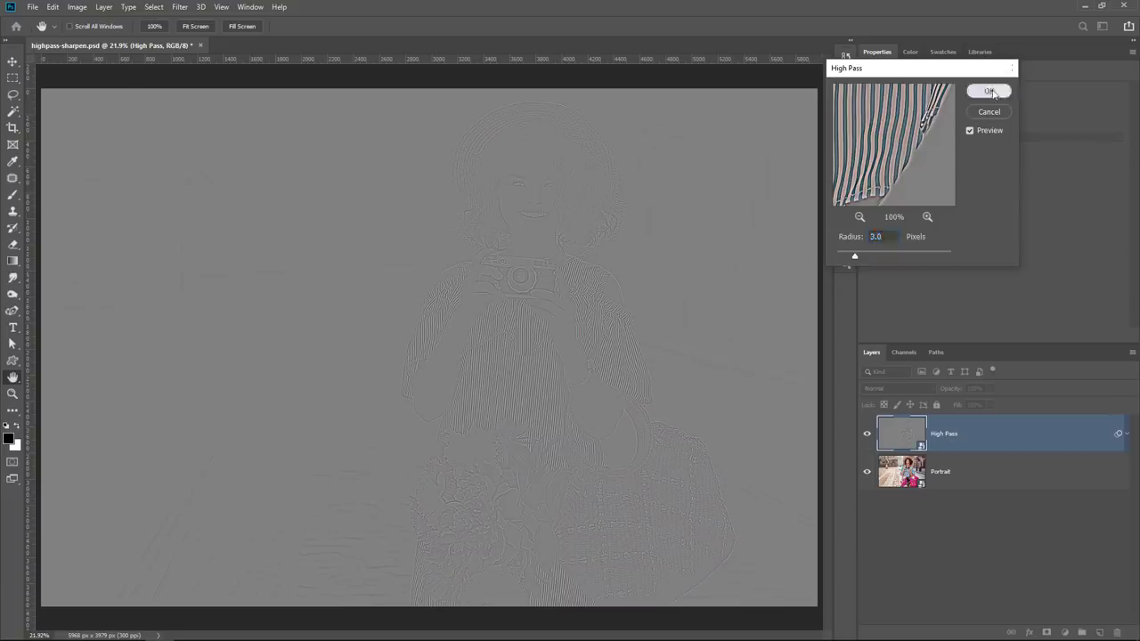
click(1126, 433)
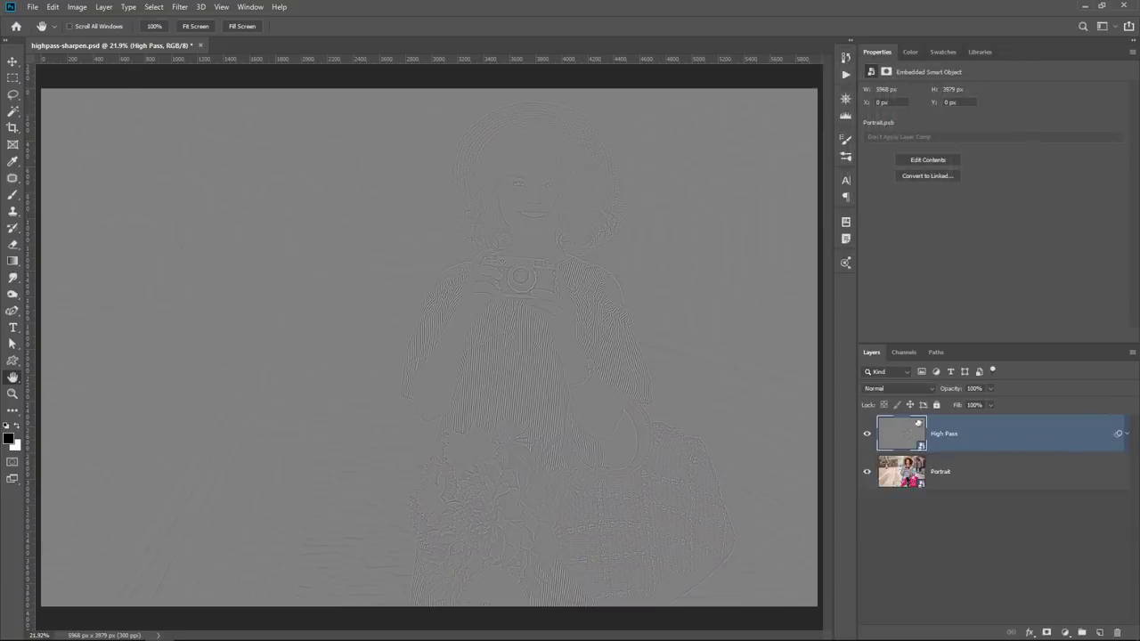
Step: Set the High Pass layer's blend mode to Linear Light and its opacity to 50%
click(900, 389)
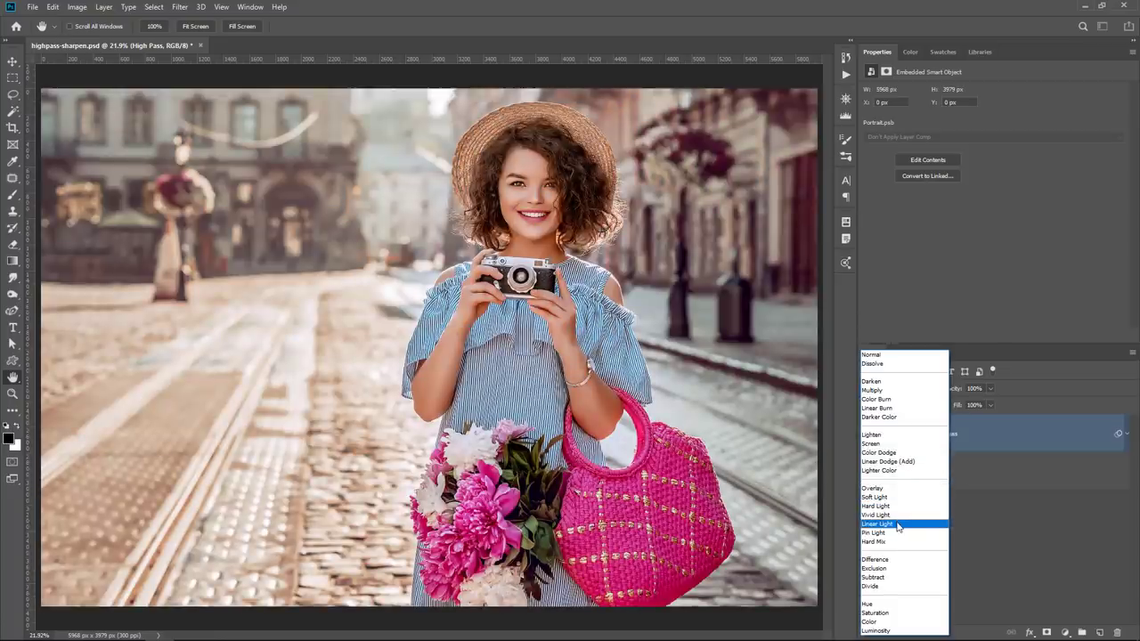
click(897, 525)
click(973, 388)
text(50)
key(Return)
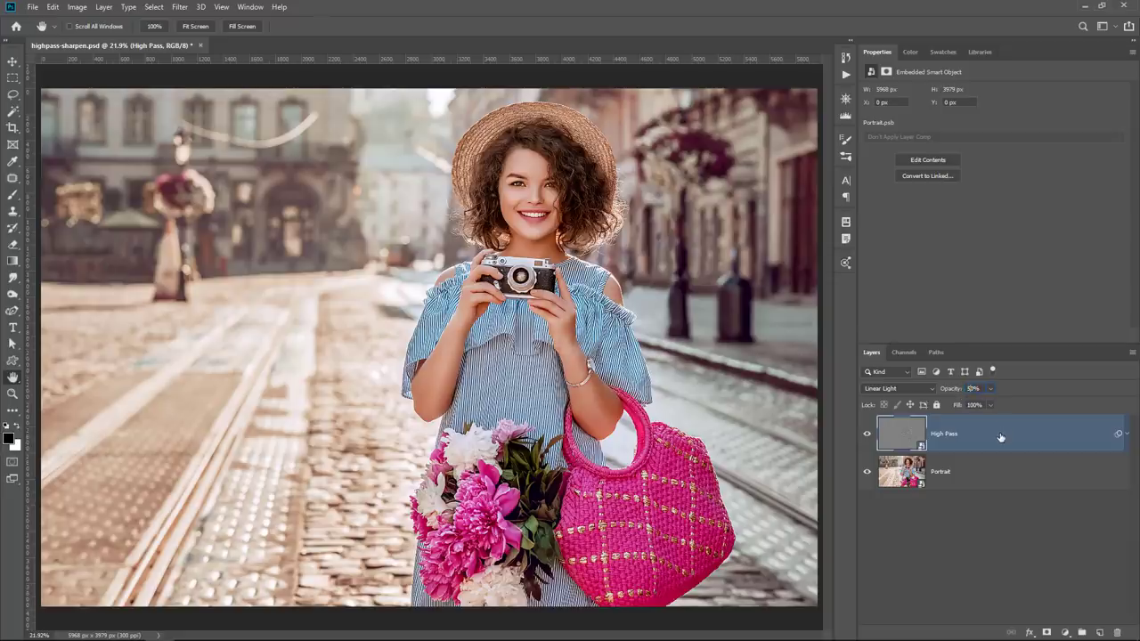
click(993, 437)
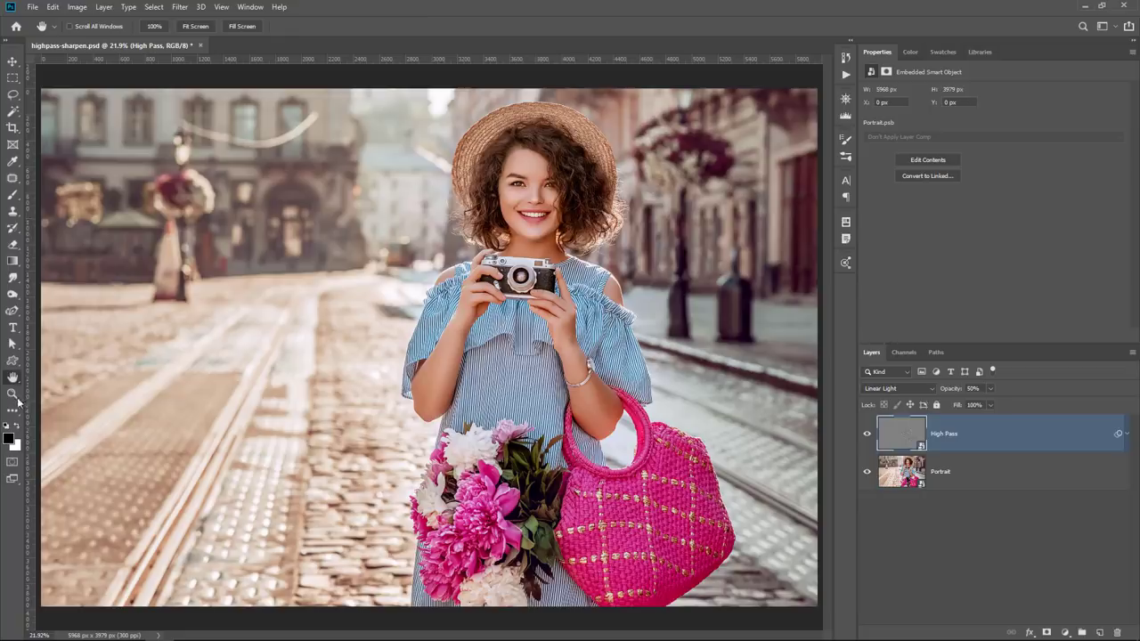
Step: Examine the face and hair at 100% zoom, toggling the High Pass layer off and on to compare
mouse_move(539, 192)
mouse_down()
mouse_move(537, 176)
mouse_move(527, 188)
mouse_up()
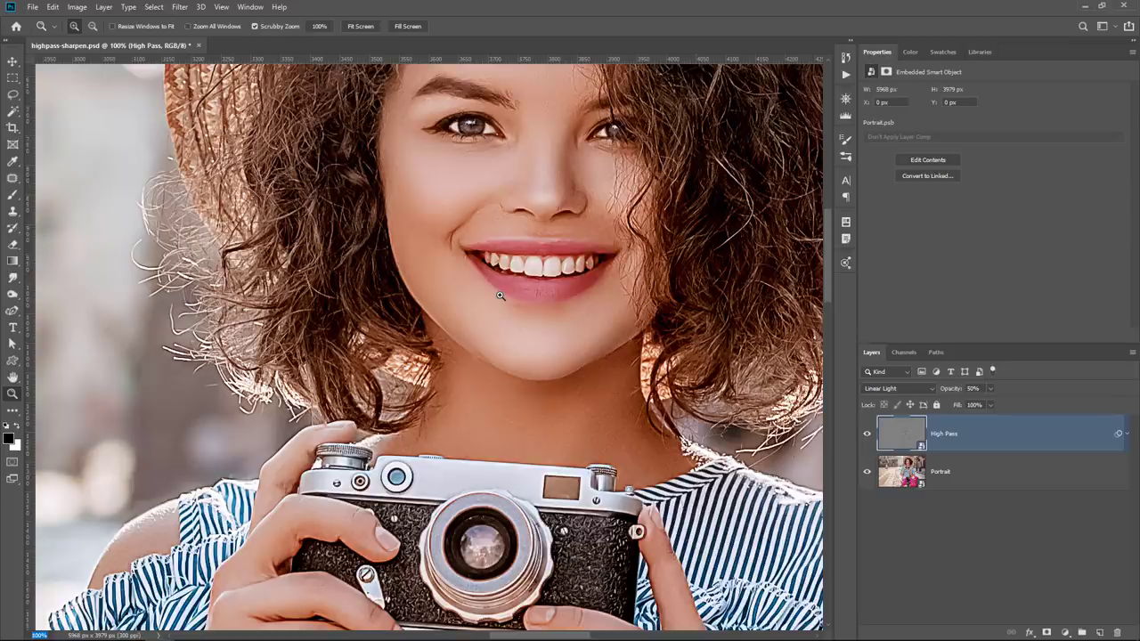
click(867, 433)
click(867, 434)
drag(654, 251, 591, 448)
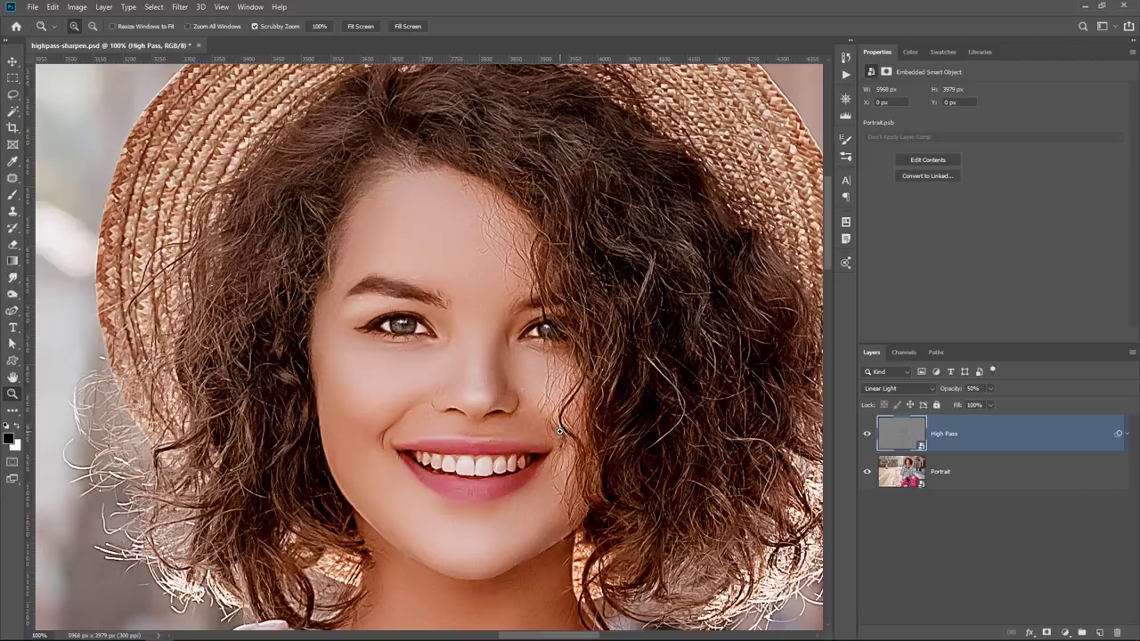
Step: Change the High Pass layer's blend mode to Overlay and deselect the layer
click(894, 392)
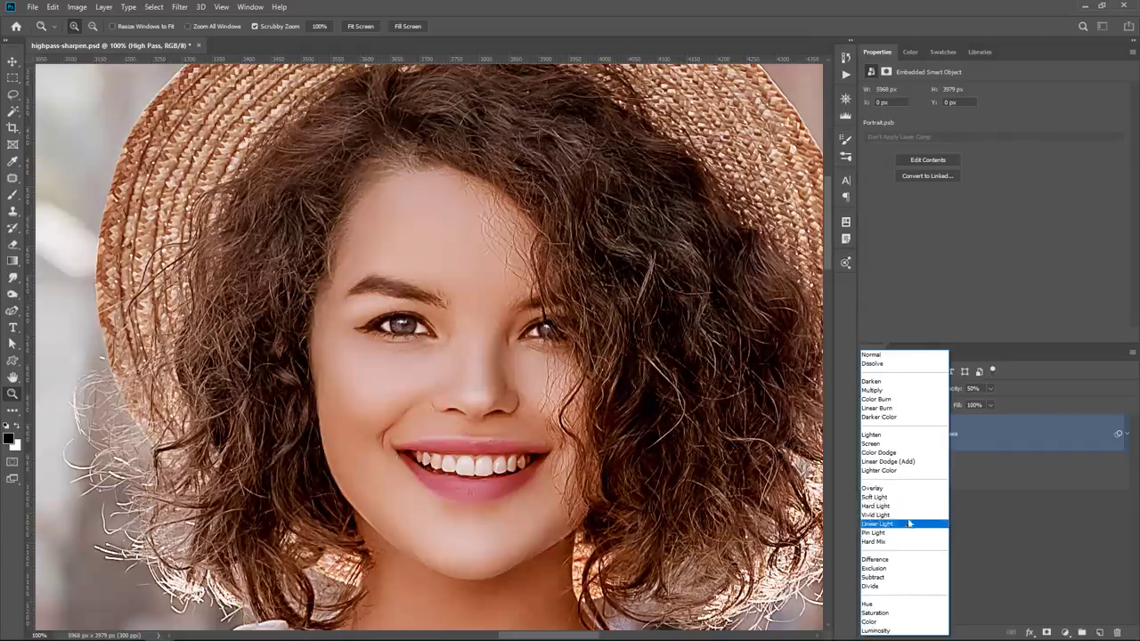
click(904, 488)
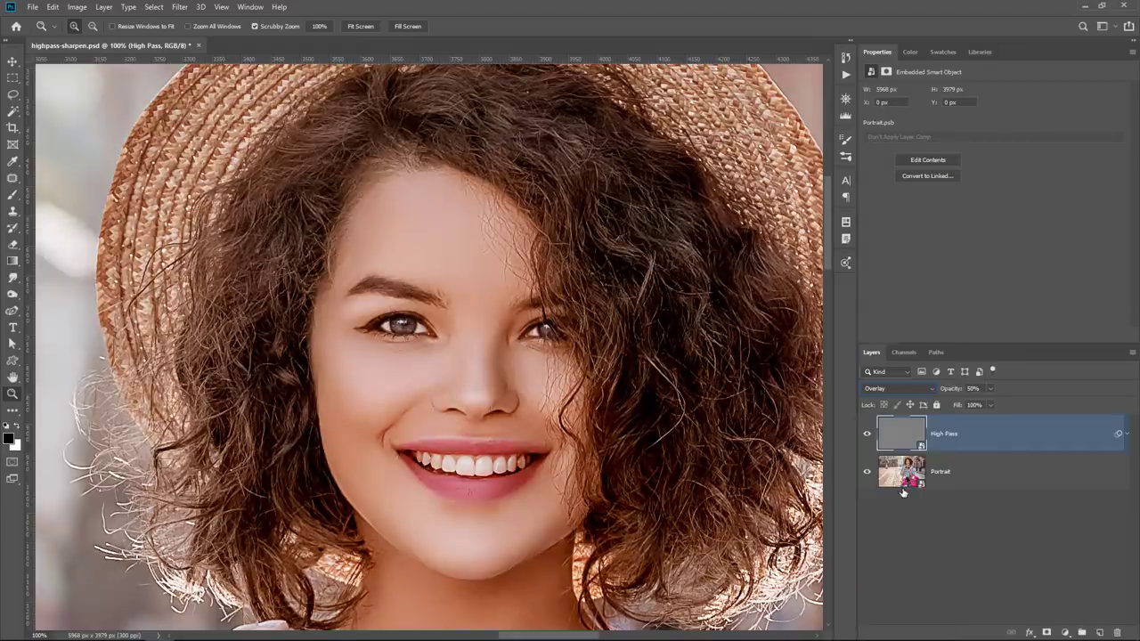
click(970, 528)
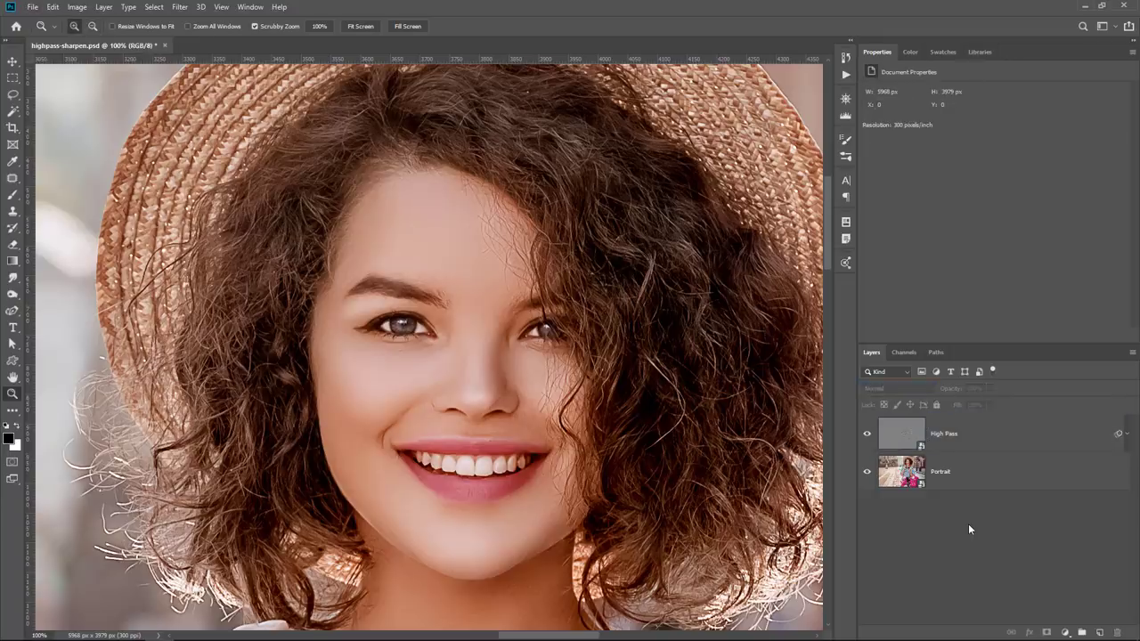
Step: Add a black layer mask to the High Pass layer to hide its sharpening
click(974, 436)
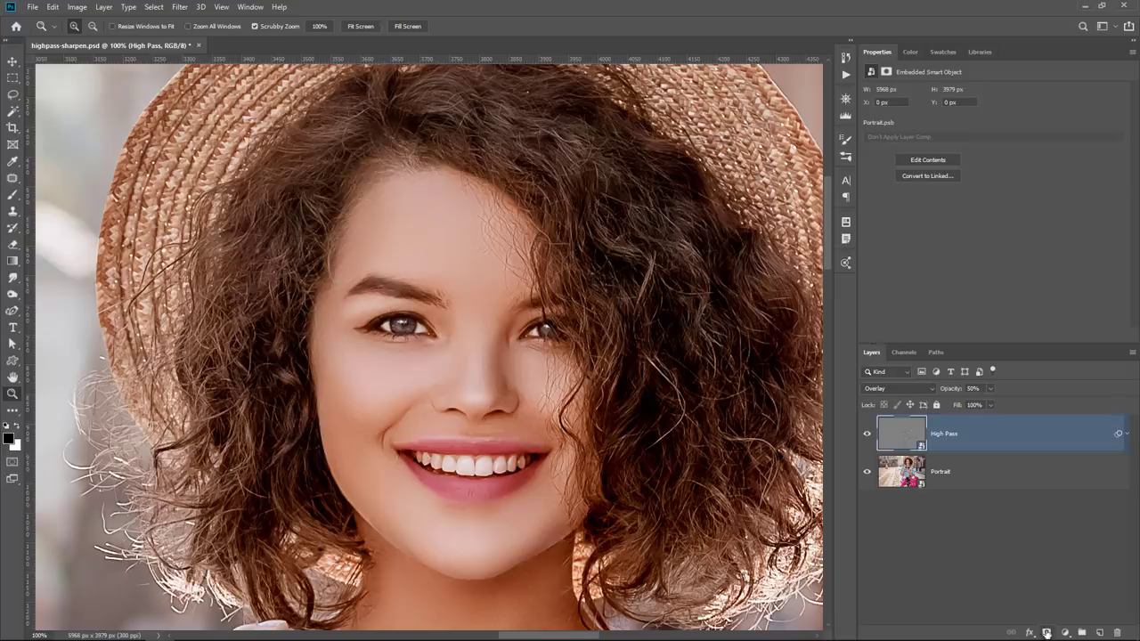
key(alt)
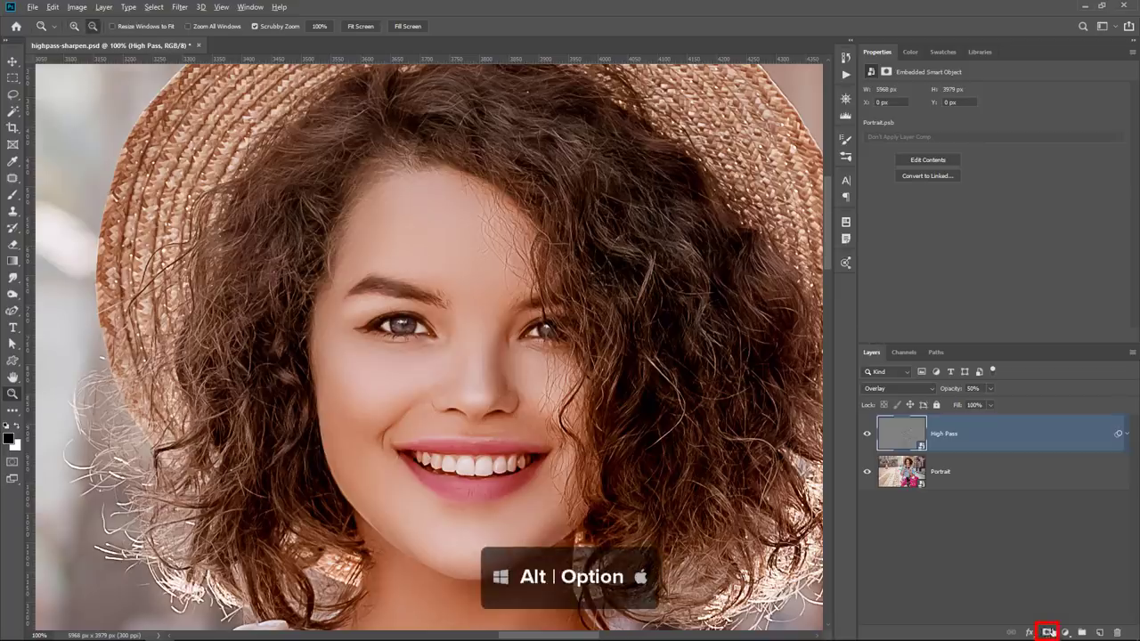
alt+click(1047, 632)
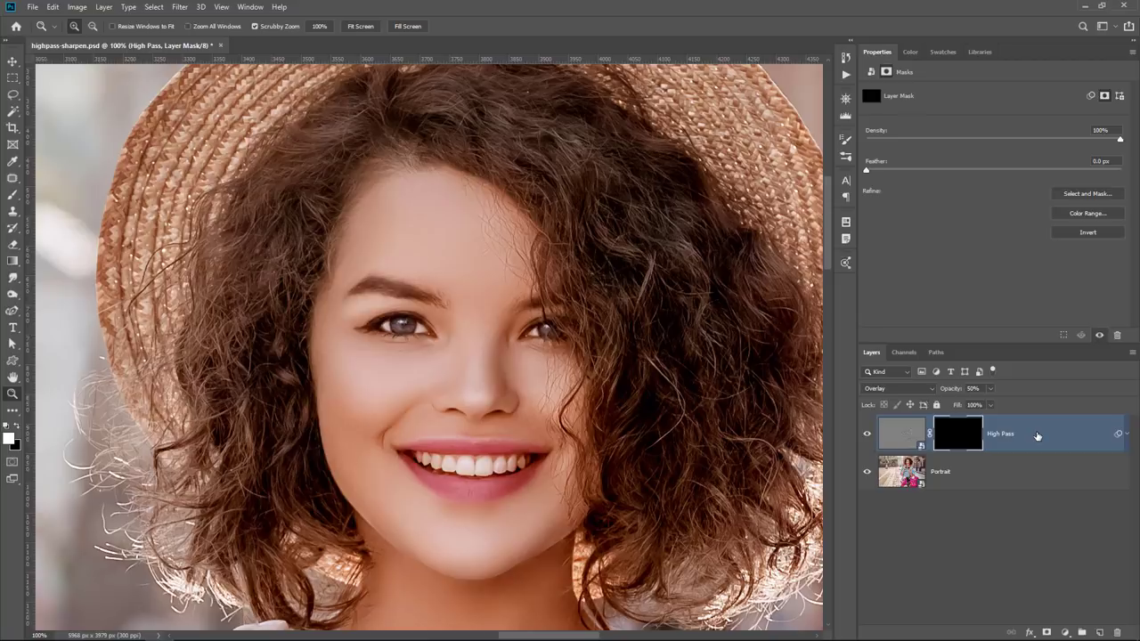
Step: Paint with a white brush over both eyes on the High Pass layer's mask, and toggle the layer to compare
click(13, 196)
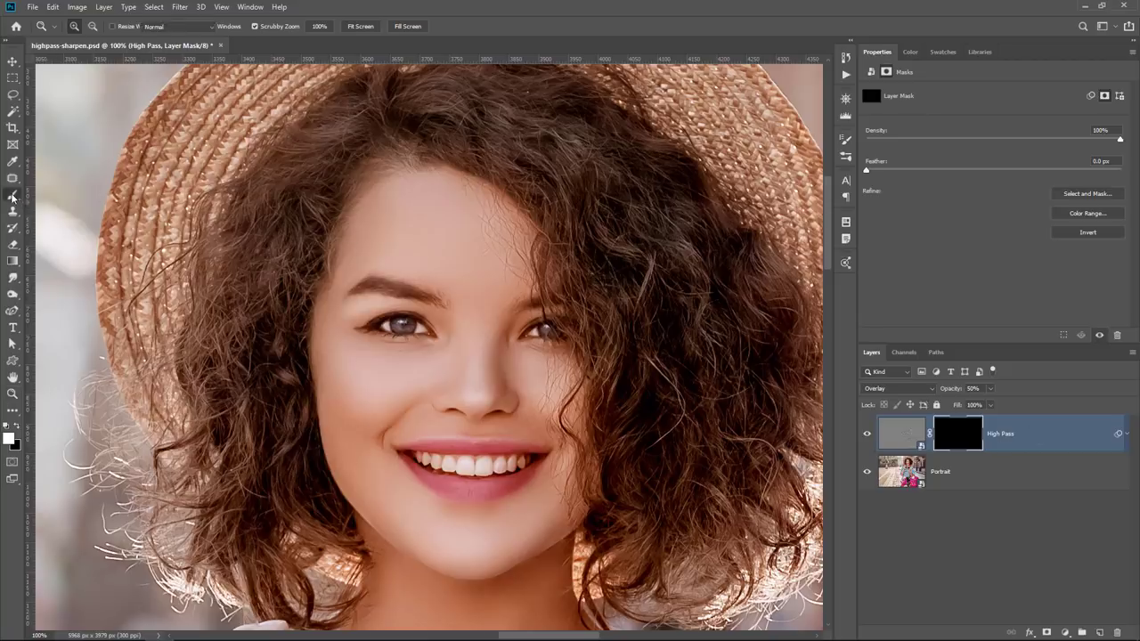
click(62, 194)
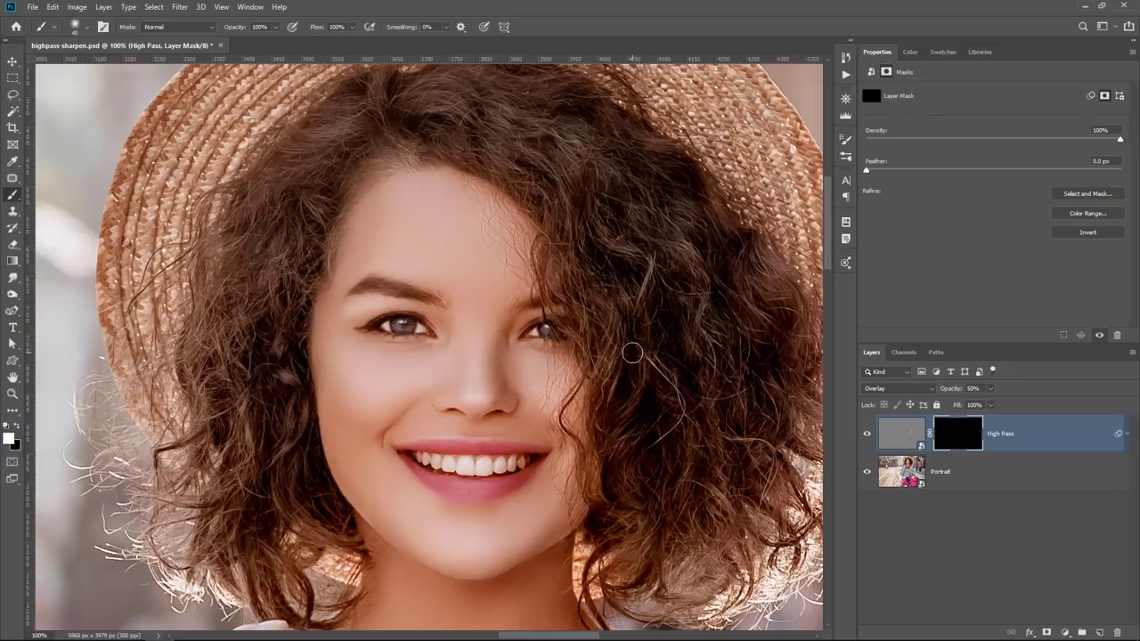
mouse_move(408, 327)
mouse_down()
mouse_move(386, 326)
mouse_move(422, 328)
mouse_move(385, 326)
mouse_up()
drag(551, 331, 559, 331)
click(866, 436)
drag(448, 300, 358, 290)
click(866, 436)
click(867, 437)
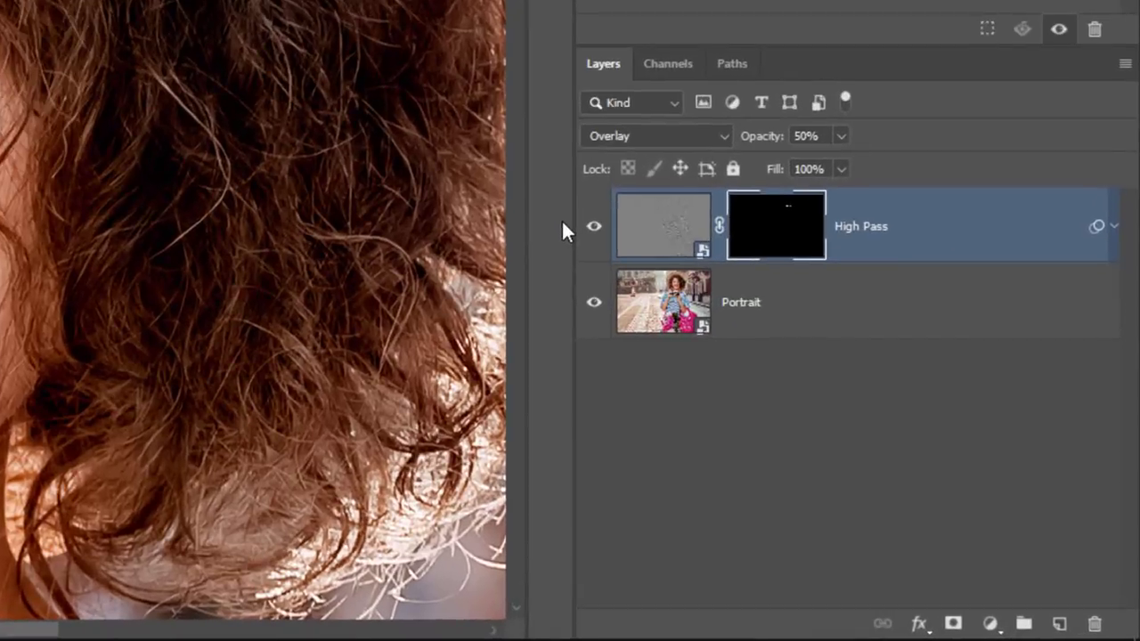
Step: Duplicate the masked High Pass layer and make the copy's mask completely black
key(ctrl+j)
click(776, 219)
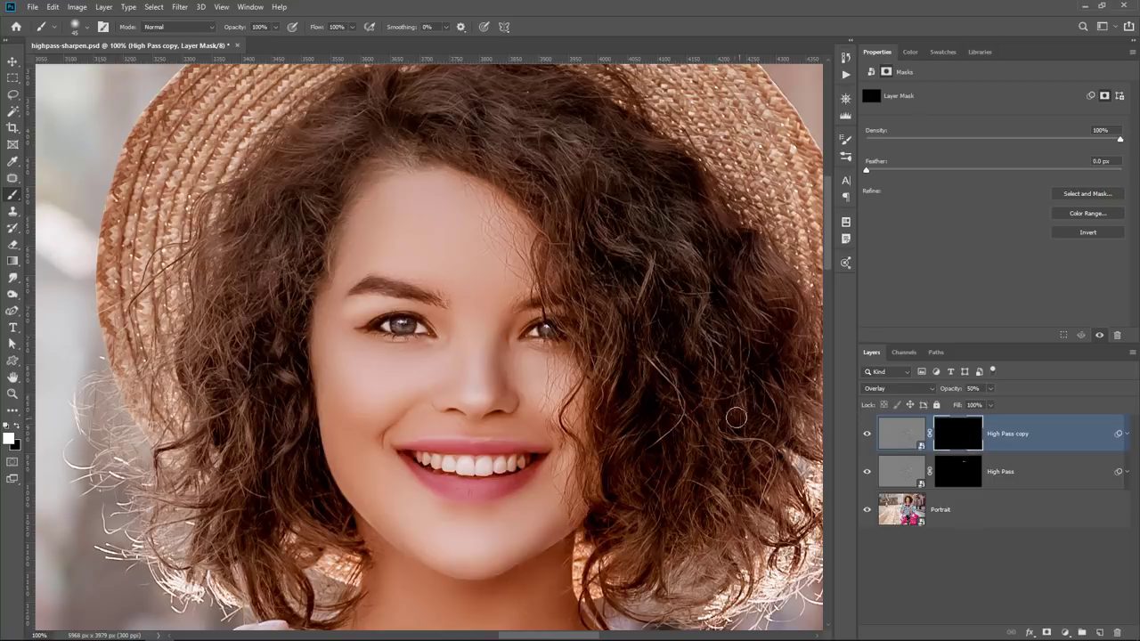
Step: Enlarge the brush and paint white over the hair around the face on the High Pass copy's mask
key(bracketright)
key(bracketright)
key(bracketright)
key(bracketright)
key(bracketright)
key(bracketright)
key(bracketright)
key(bracketright)
mouse_move(202, 516)
mouse_down()
mouse_move(274, 348)
mouse_move(278, 231)
mouse_up()
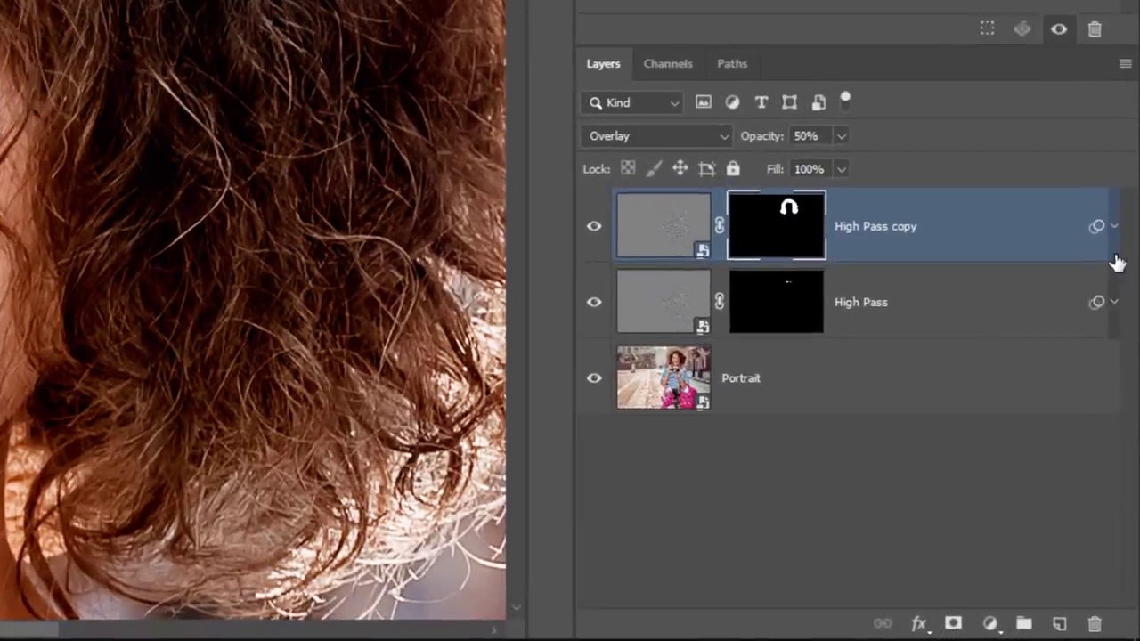
Step: Try a radius of 4.2 pixels in the High Pass smart filter of the High Pass copy layer
click(1126, 436)
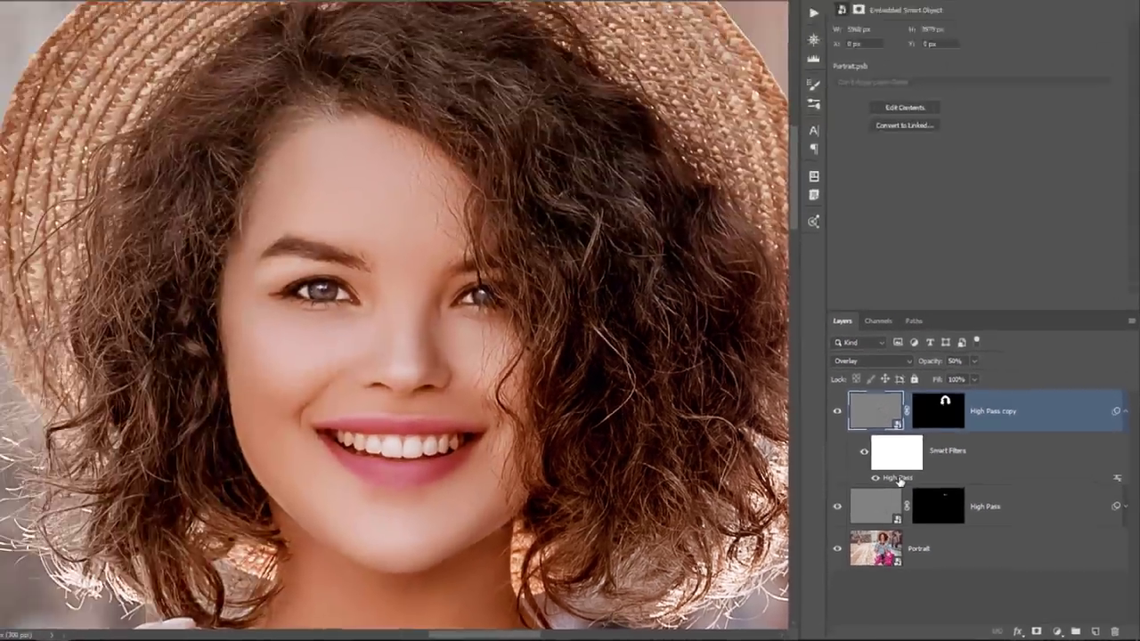
double_click(700, 349)
drag(882, 81, 897, 71)
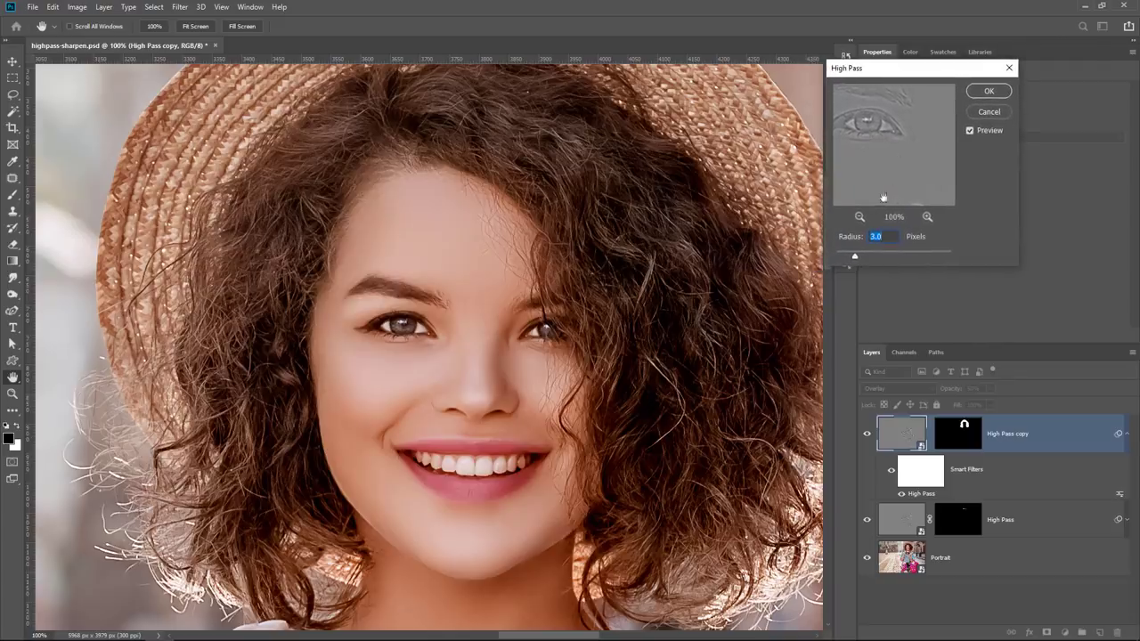
mouse_move(856, 258)
mouse_down()
mouse_move(845, 256)
mouse_move(913, 263)
mouse_move(862, 258)
mouse_up()
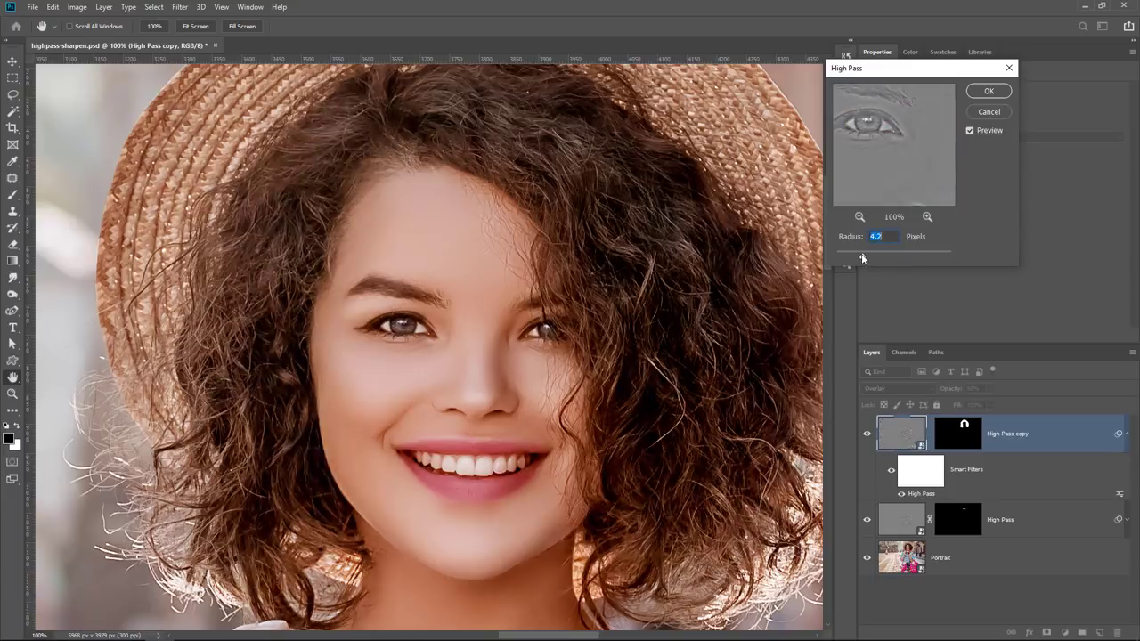
click(984, 113)
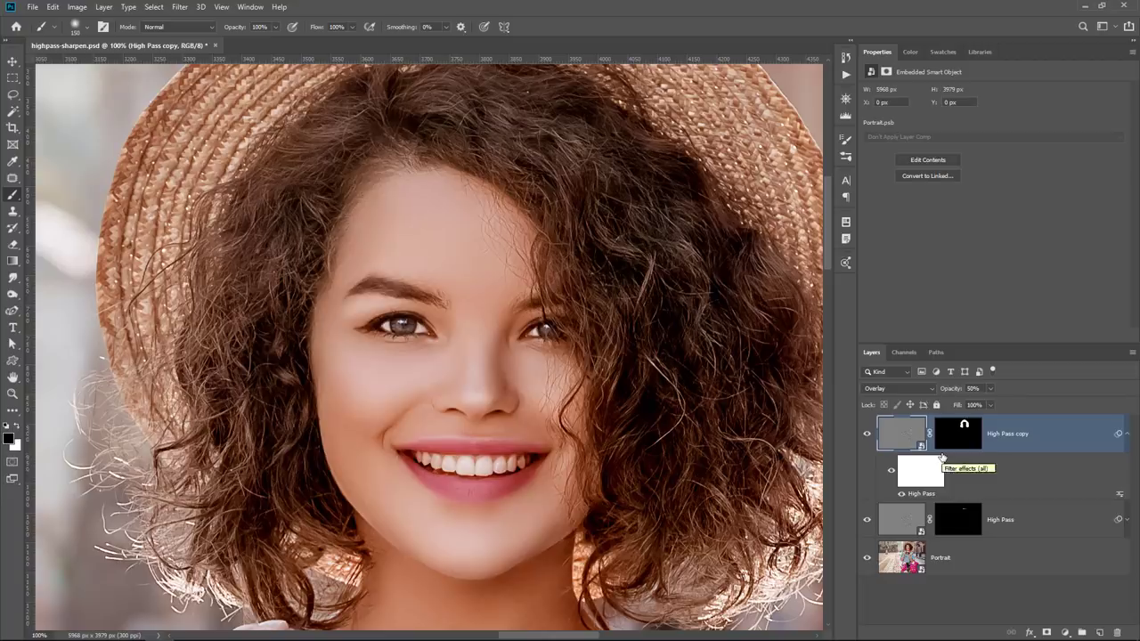
click(1126, 434)
Step: Paint white over the camera on the High Pass copy's layer mask
drag(595, 466, 649, 217)
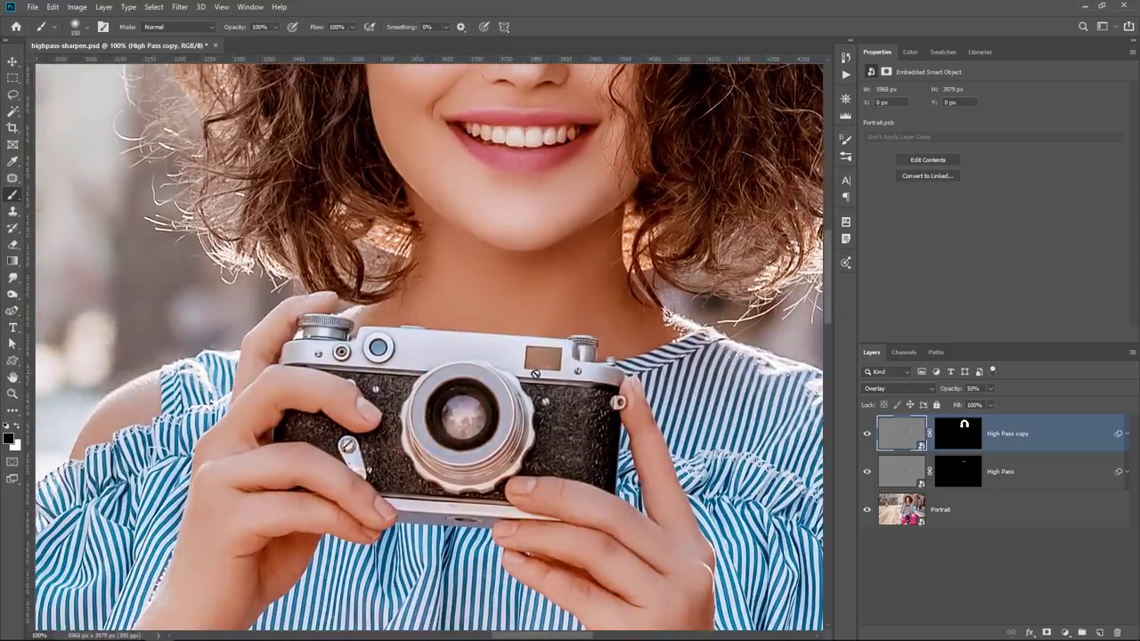
click(957, 434)
key(x)
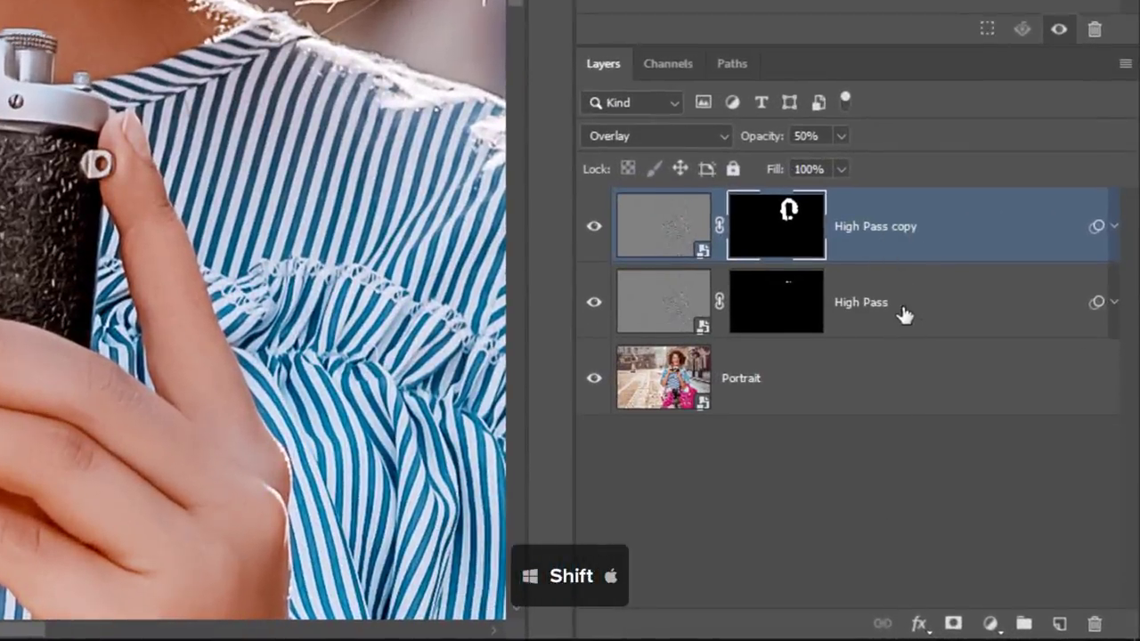
Step: Group the High Pass and High Pass copy layers and name the group "Sharpen Texture/Details"
shift+click(926, 320)
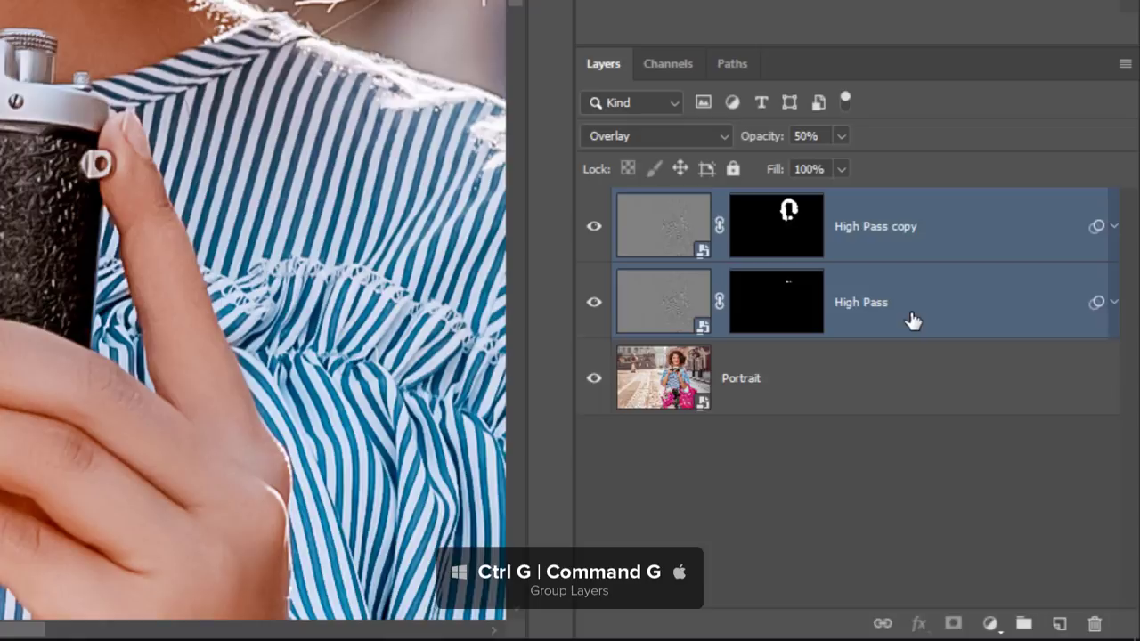
key(ctrl+g)
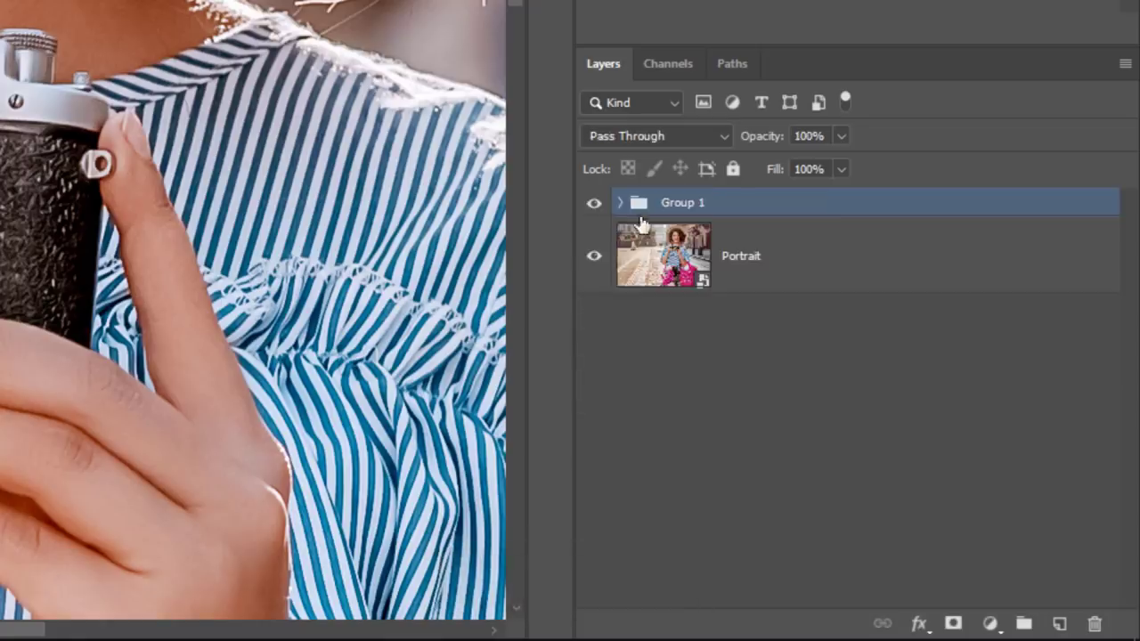
double_click(691, 205)
text(Sha)
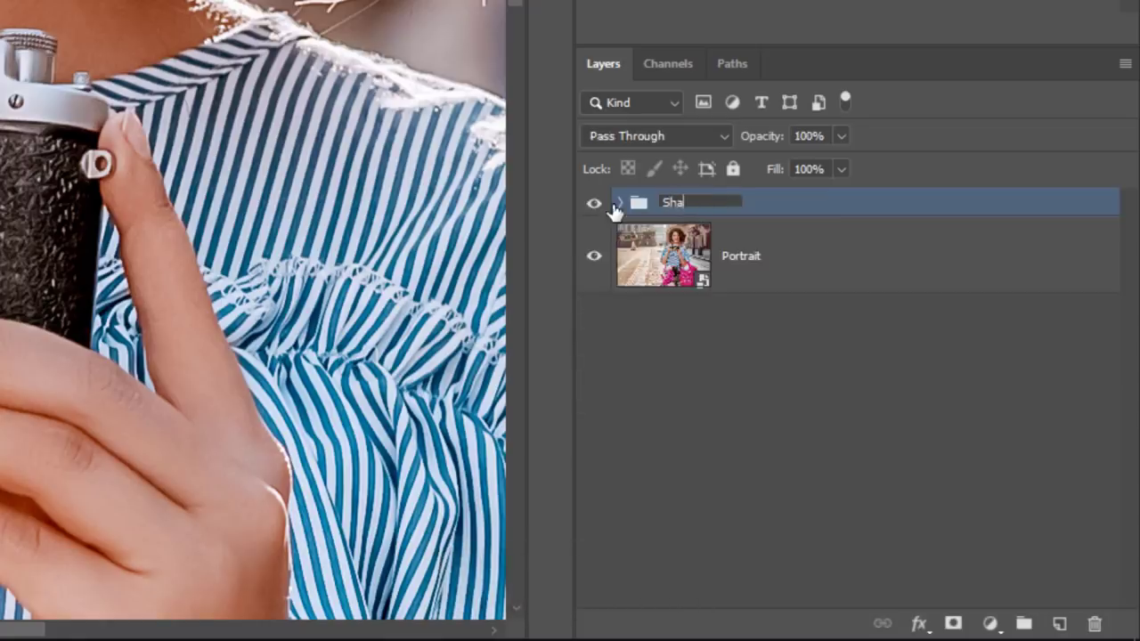
text(rpen Texture/Detail)
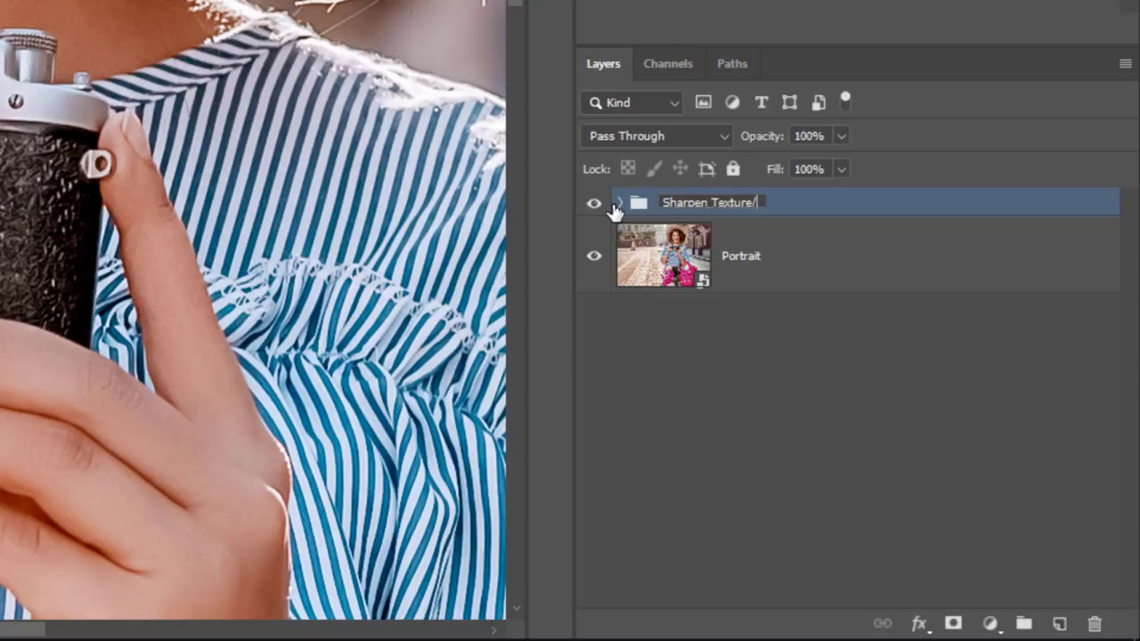
text(s)
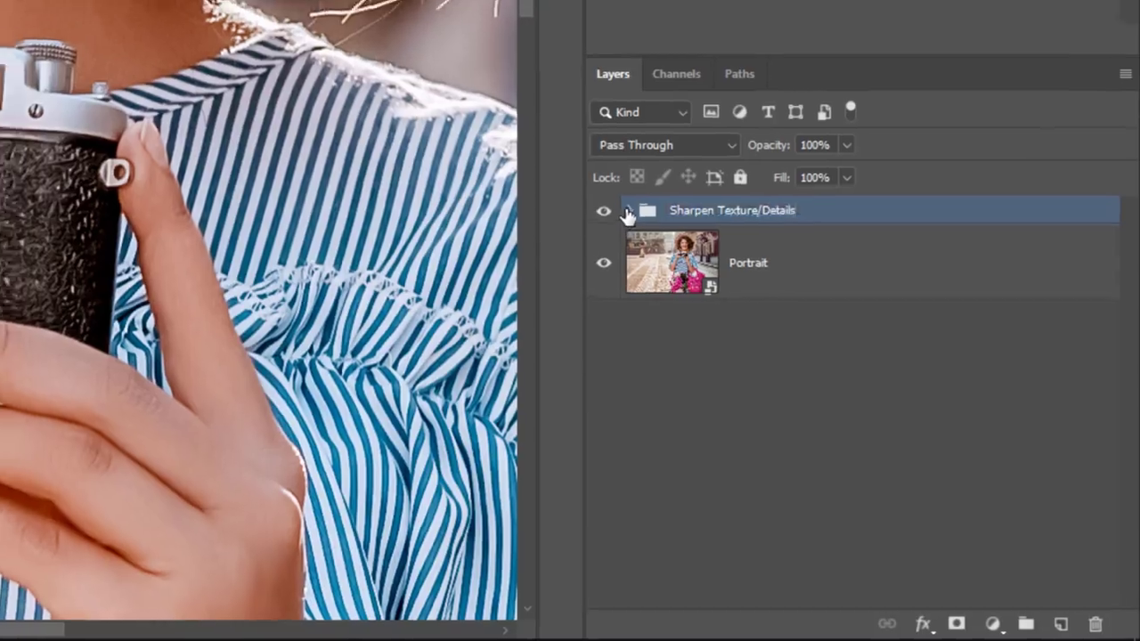
key(Return)
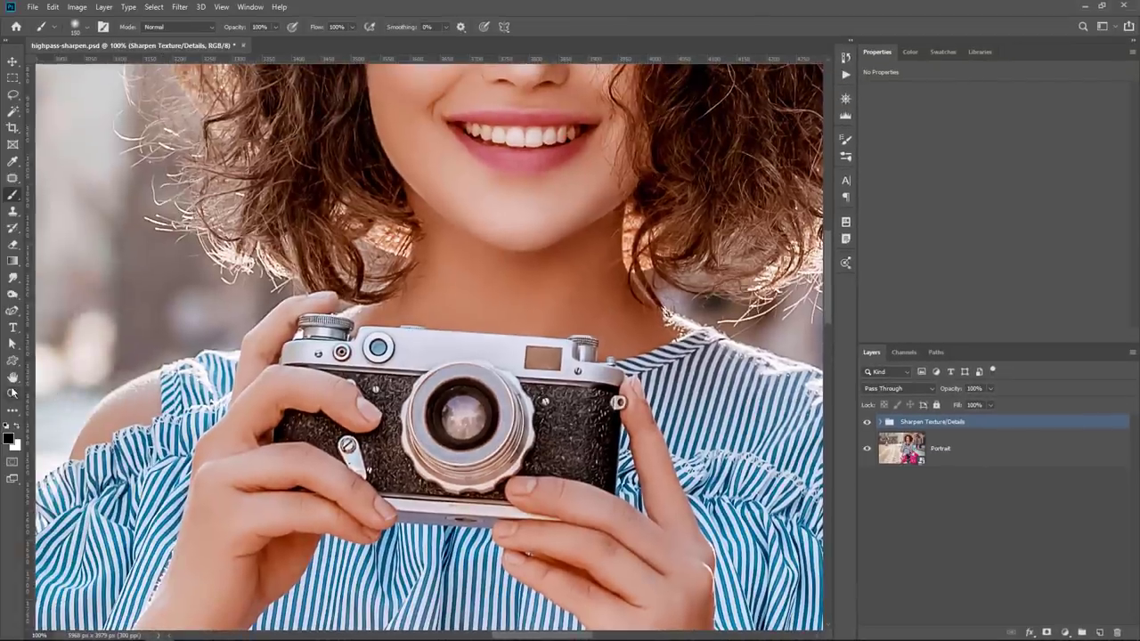
Step: Compare the face at 100% zoom with and without the Sharpen Texture/Details group, then inspect the camera area
double_click(12, 377)
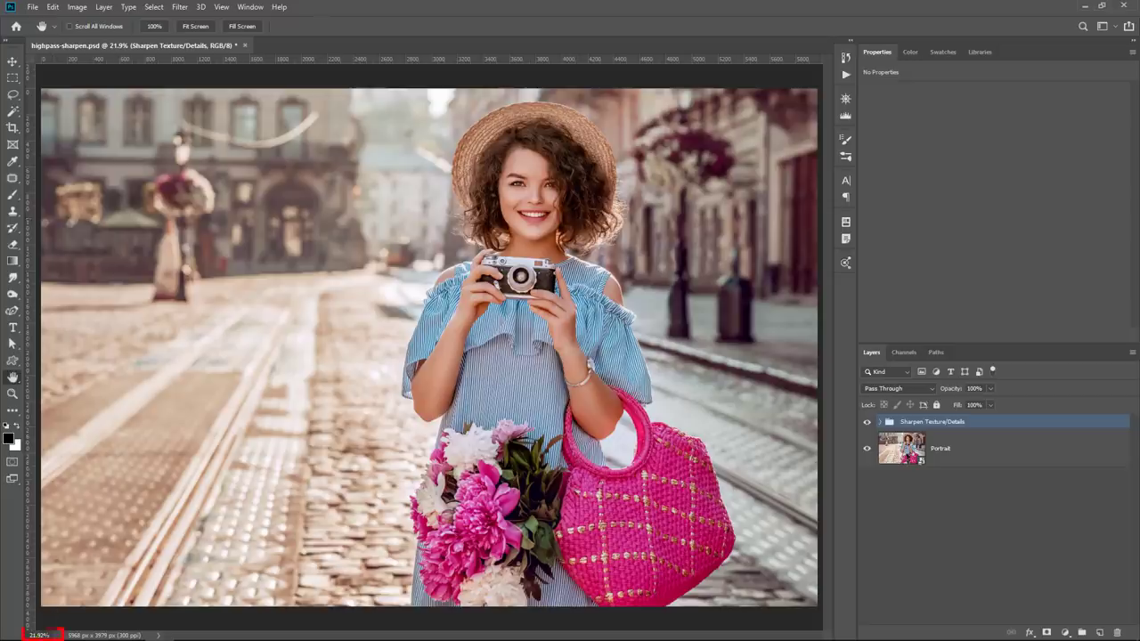
double_click(13, 393)
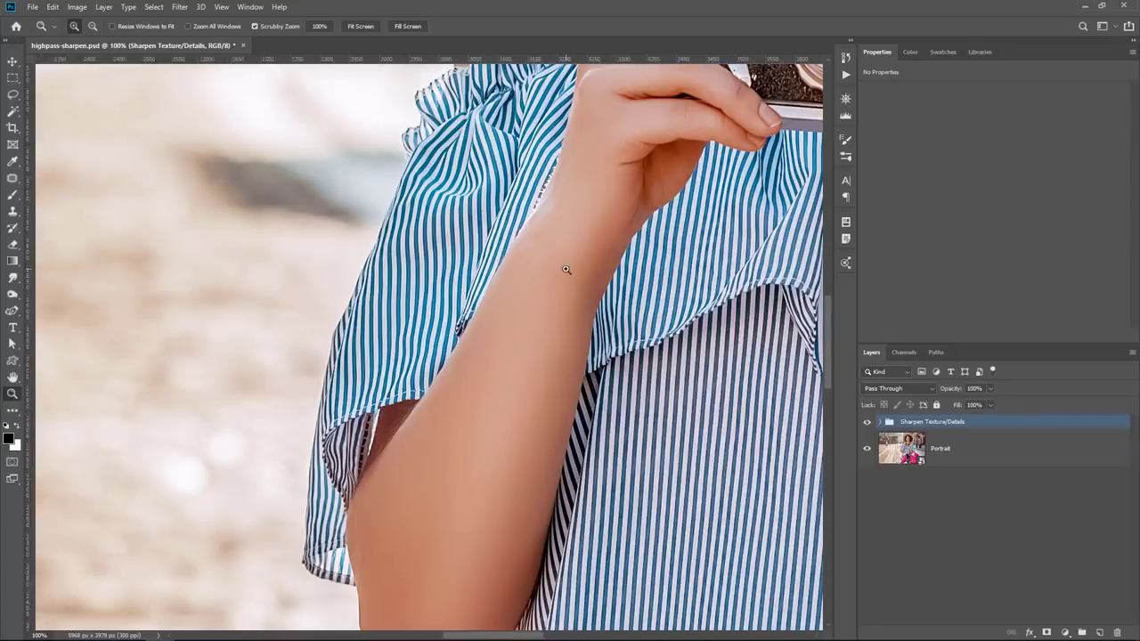
drag(565, 269, 374, 475)
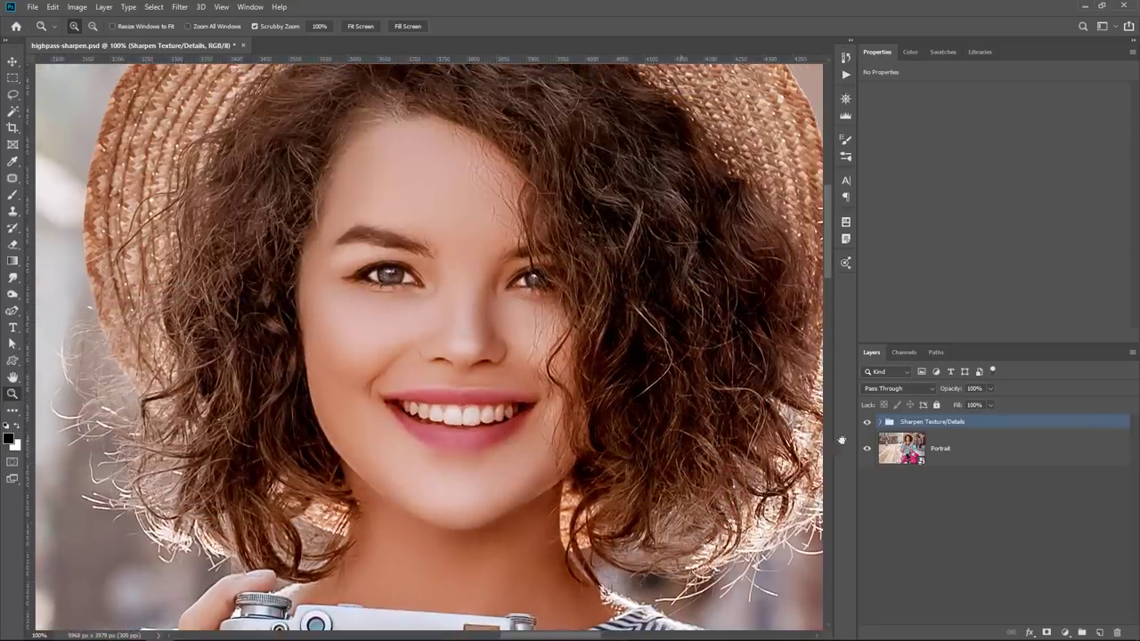
click(867, 423)
click(867, 423)
drag(684, 477, 687, 310)
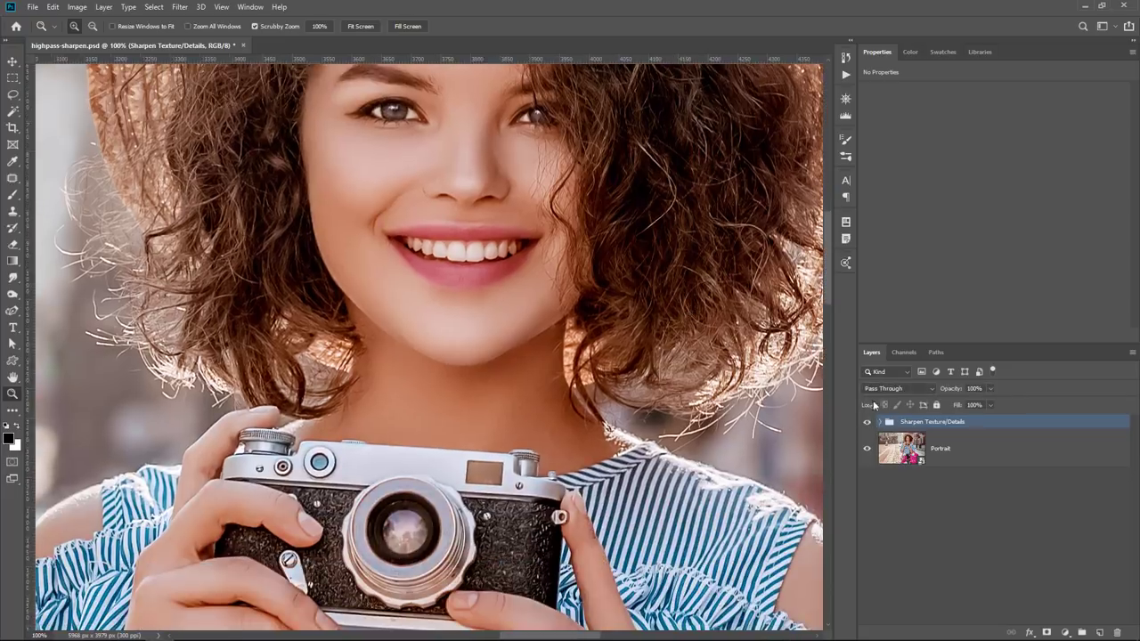
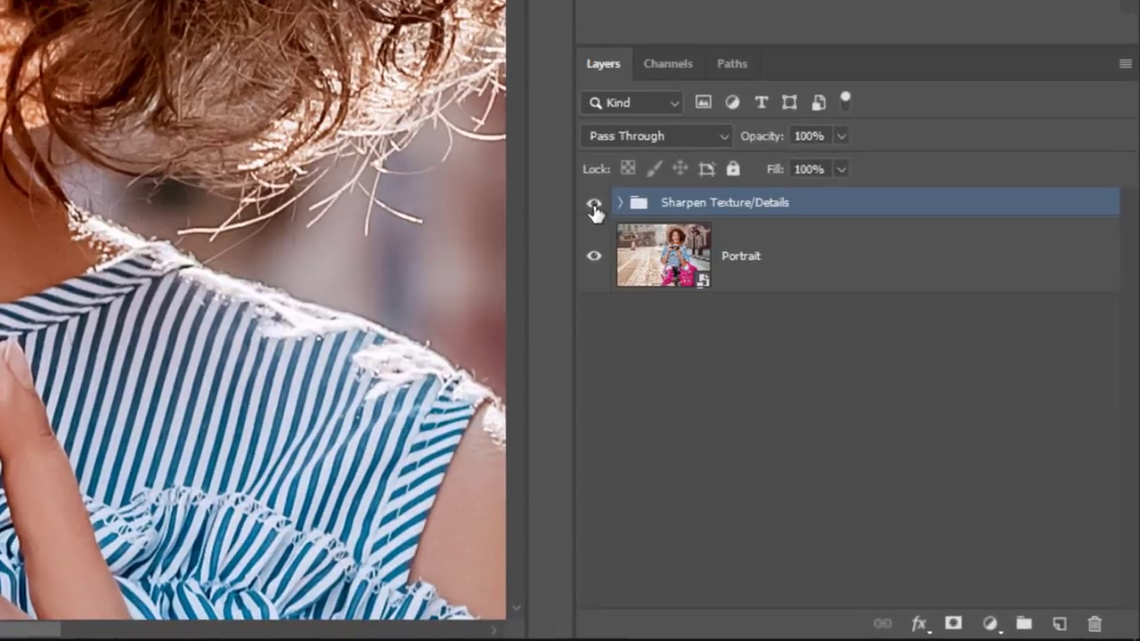
Step: Hide the Sharpen Texture/Details group and place a duplicate of its High Pass layer above the group
click(713, 300)
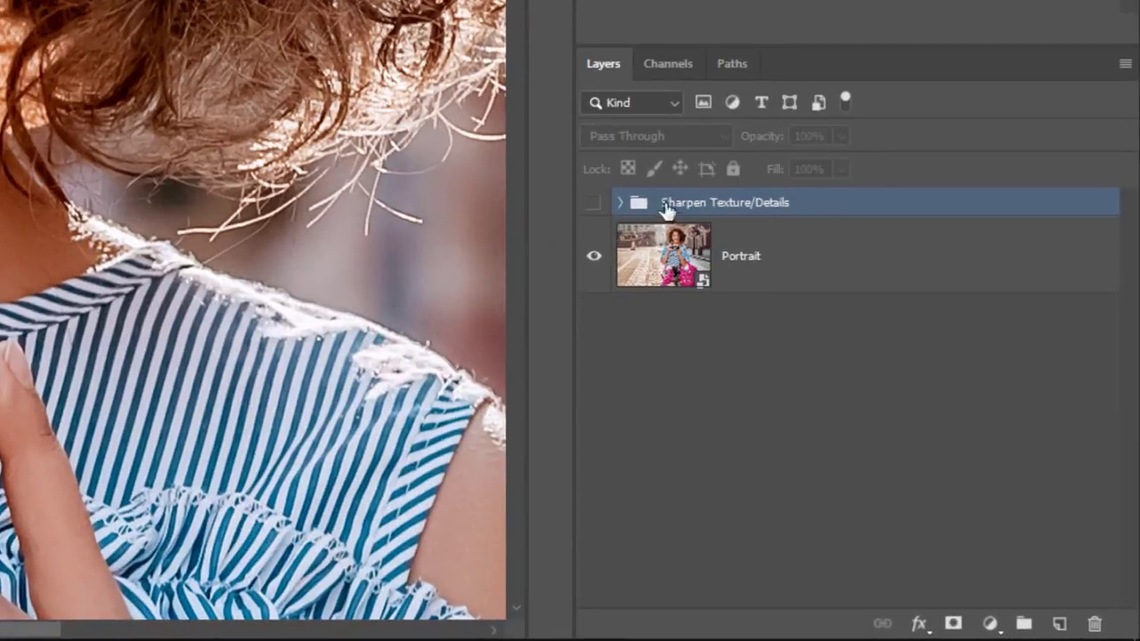
click(619, 204)
click(682, 347)
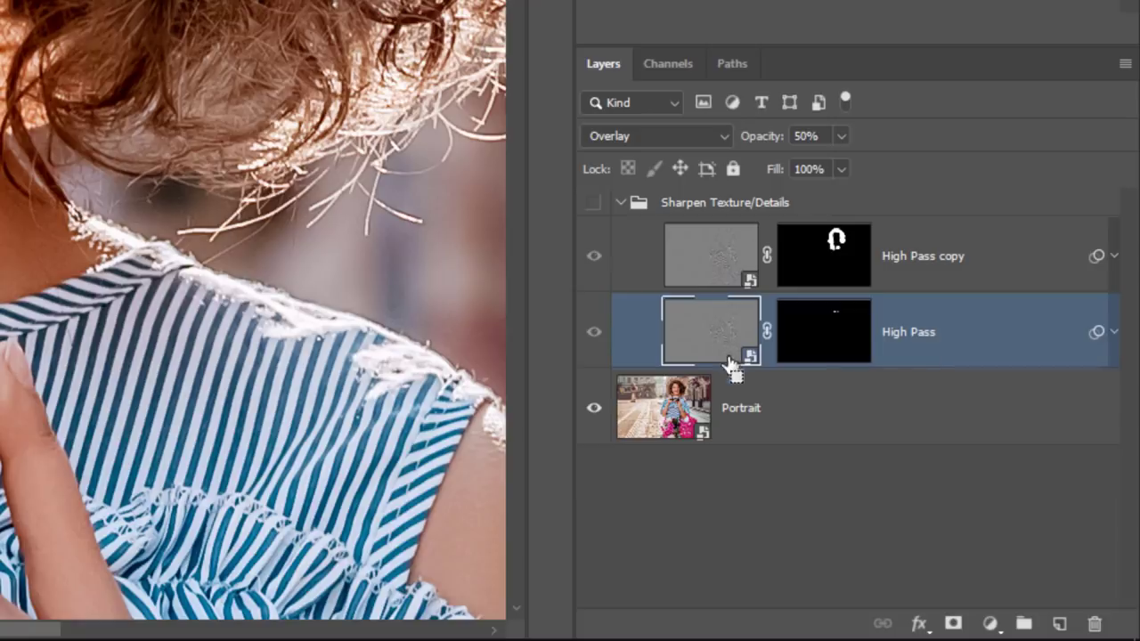
key(ctrl+j)
drag(720, 353, 699, 189)
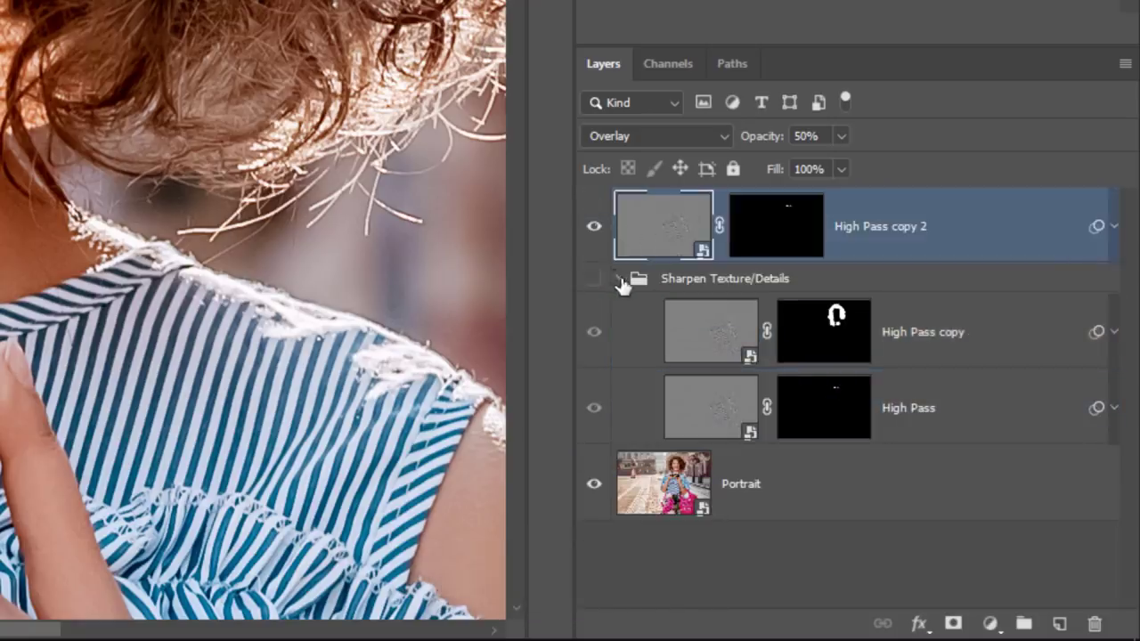
click(620, 278)
Step: Delete the layer mask of the High Pass copy 2 layer
click(771, 236)
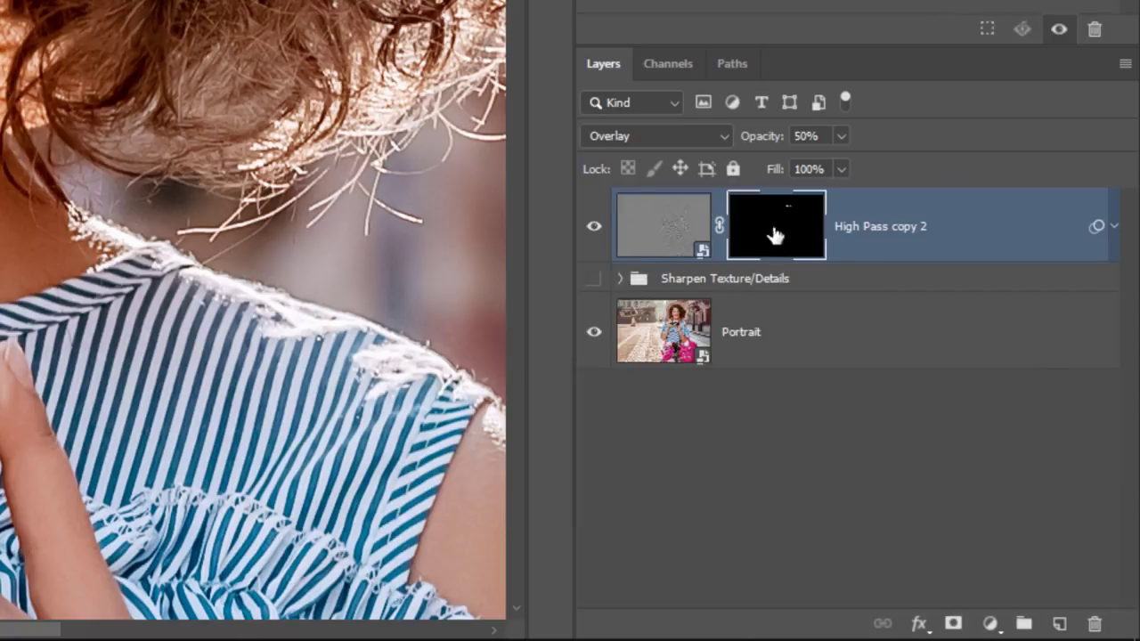
right_click(771, 229)
click(828, 274)
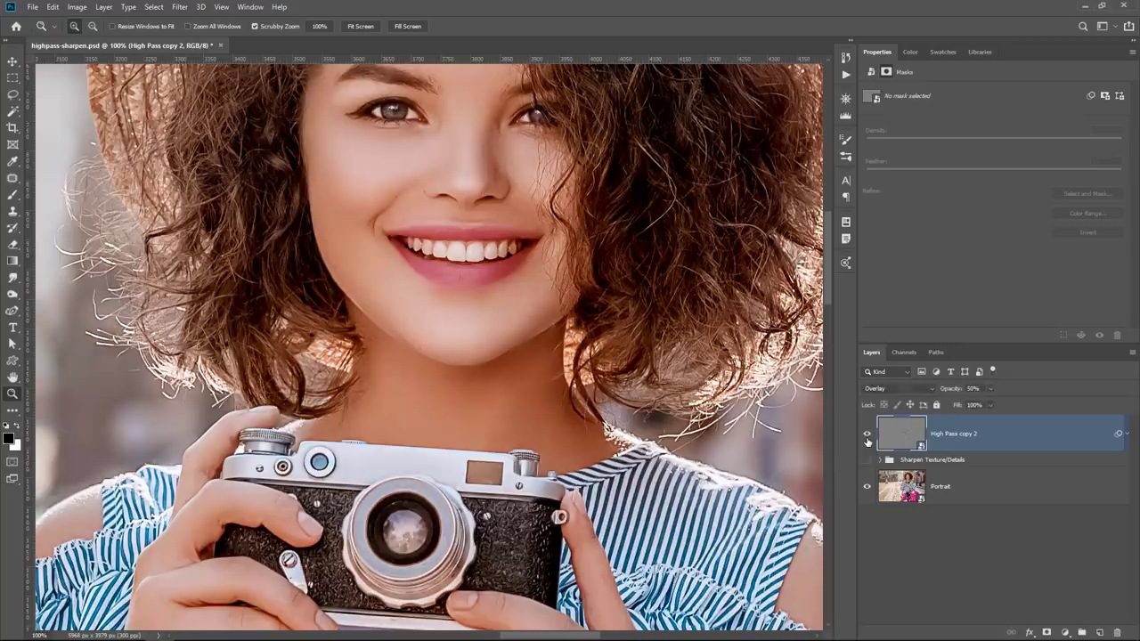
Step: Compare the face and hair with High Pass copy 2 repeatedly hidden and shown
drag(533, 242, 535, 442)
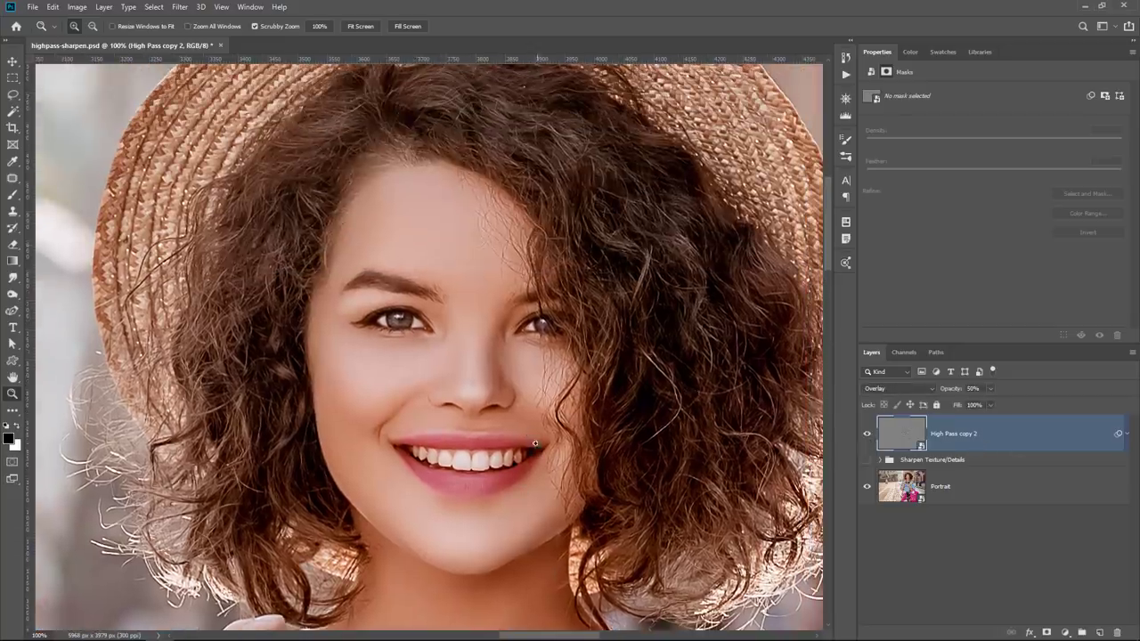
click(867, 436)
click(866, 436)
click(866, 435)
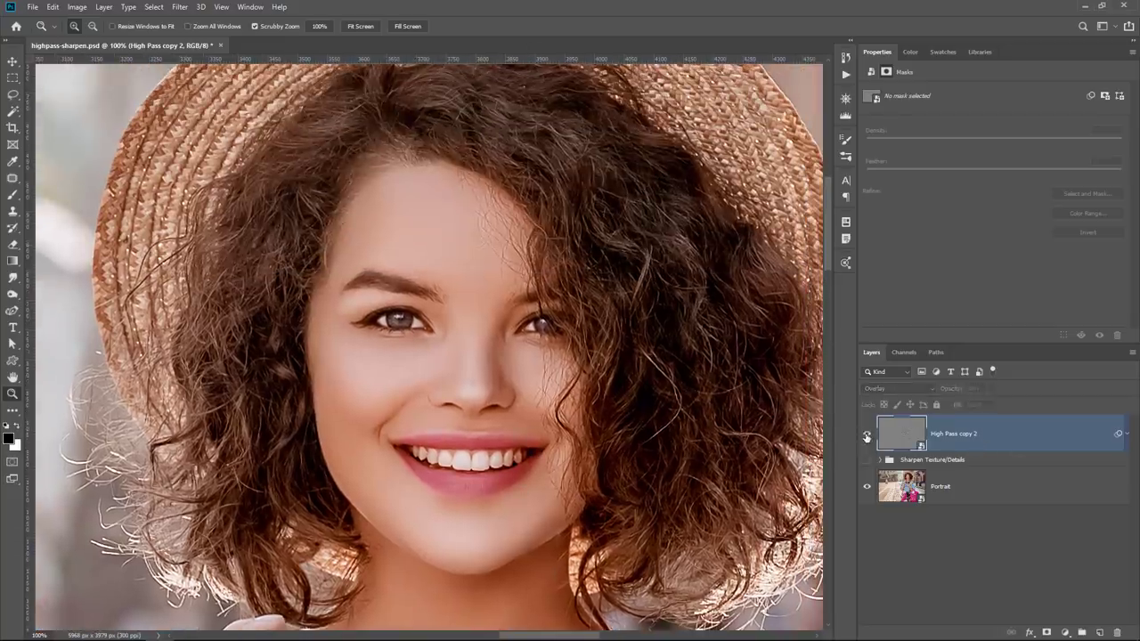
click(867, 436)
click(866, 436)
click(866, 436)
click(866, 435)
click(866, 436)
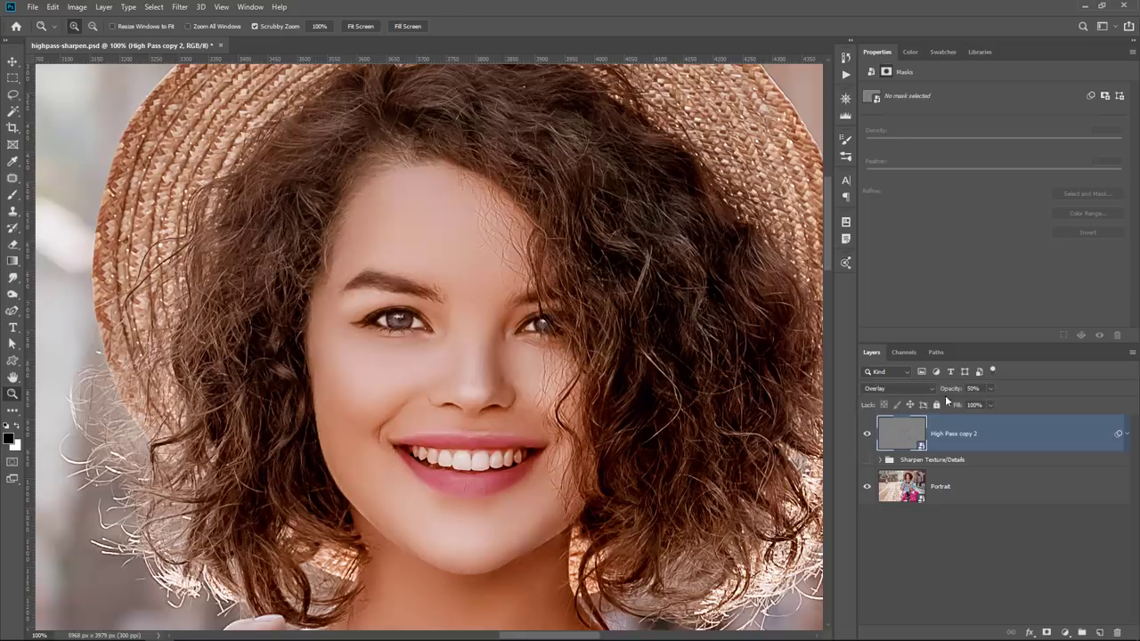
Step: Set High Pass copy 2's opacity to 100% and invert it as a smart filter to soften the image
drag(986, 395, 1108, 403)
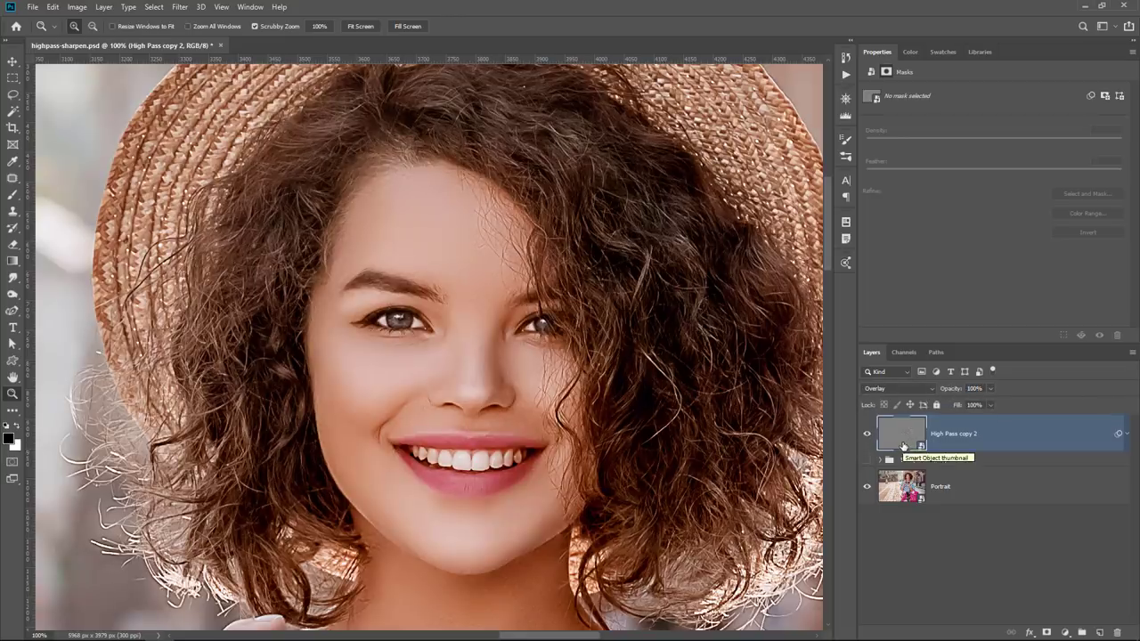
key(ctrl+i)
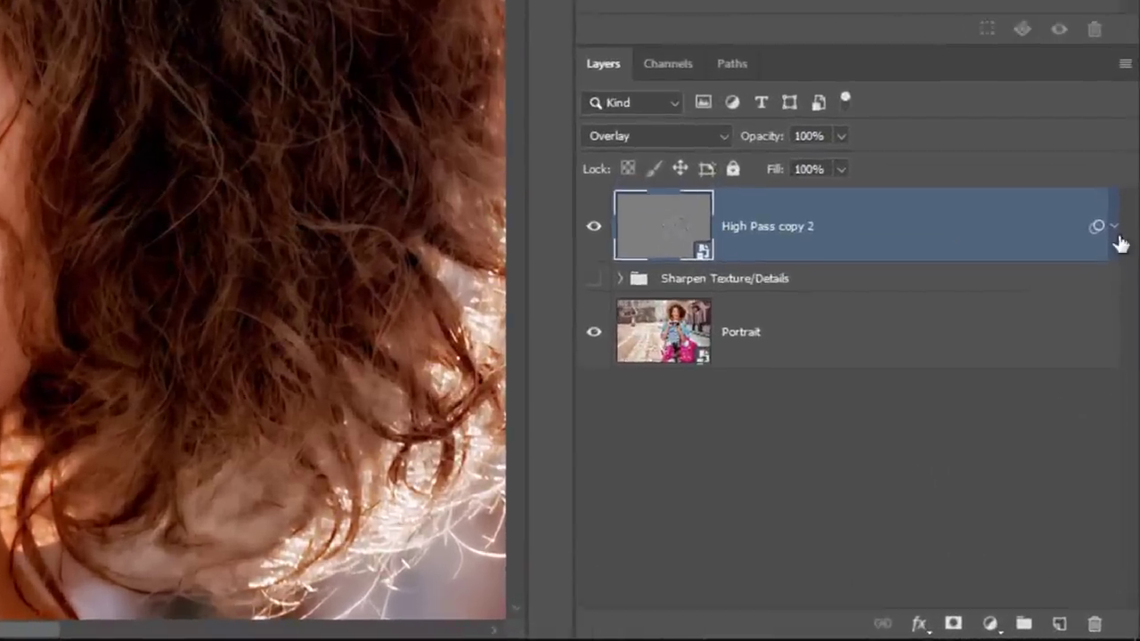
click(1125, 434)
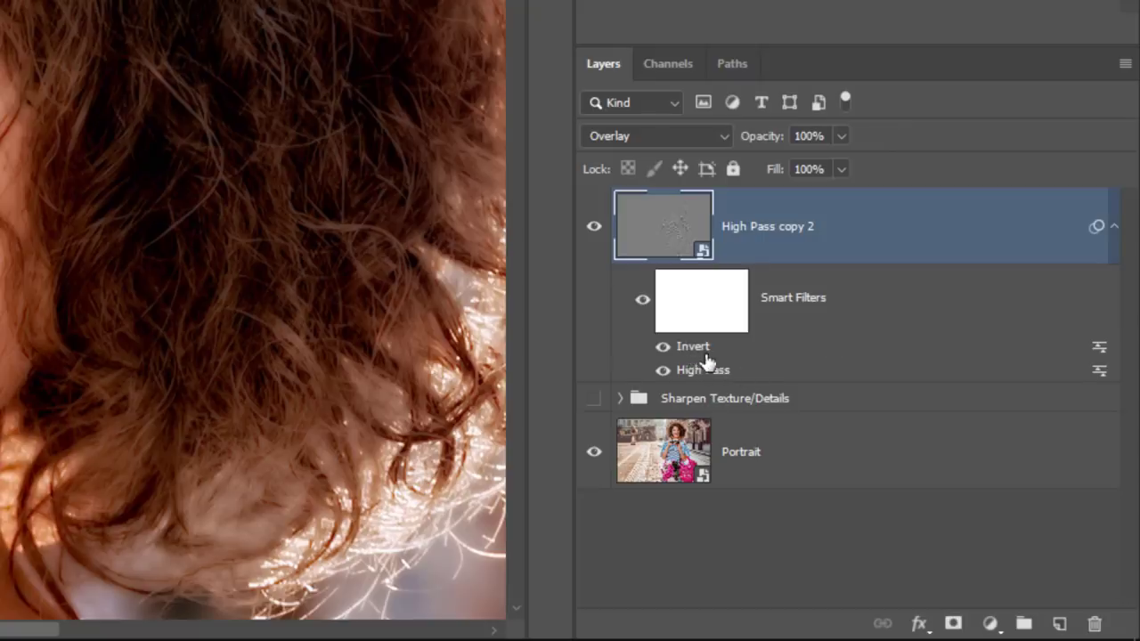
click(1112, 242)
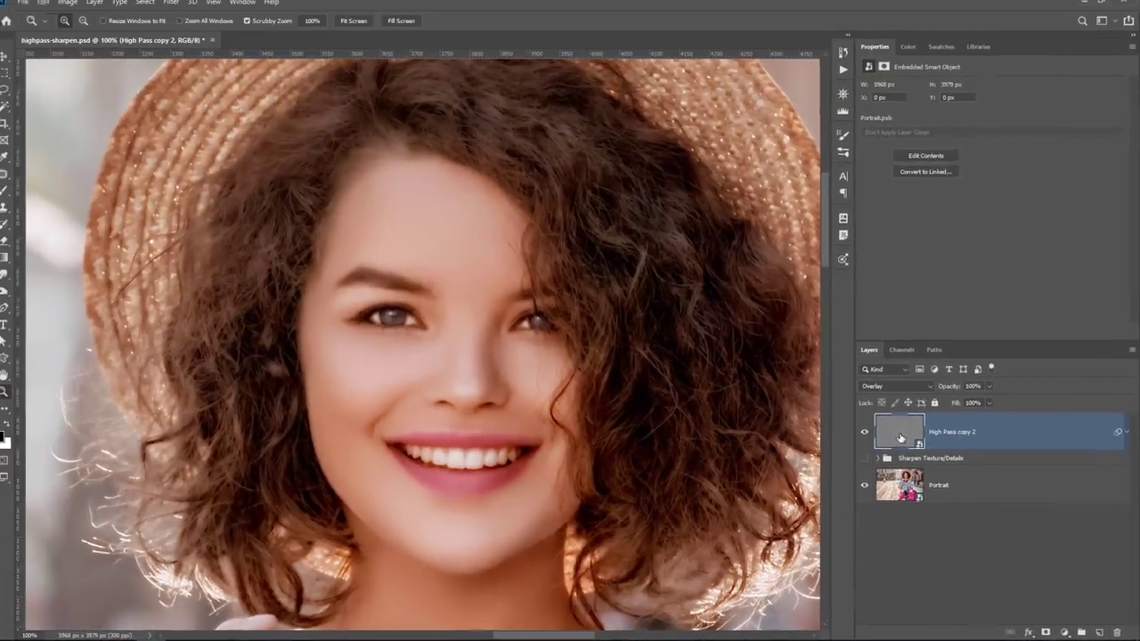
Step: Add a black mask to High Pass copy 2, paint white over the facial skin, and reduce the layer's opacity
key(alt)
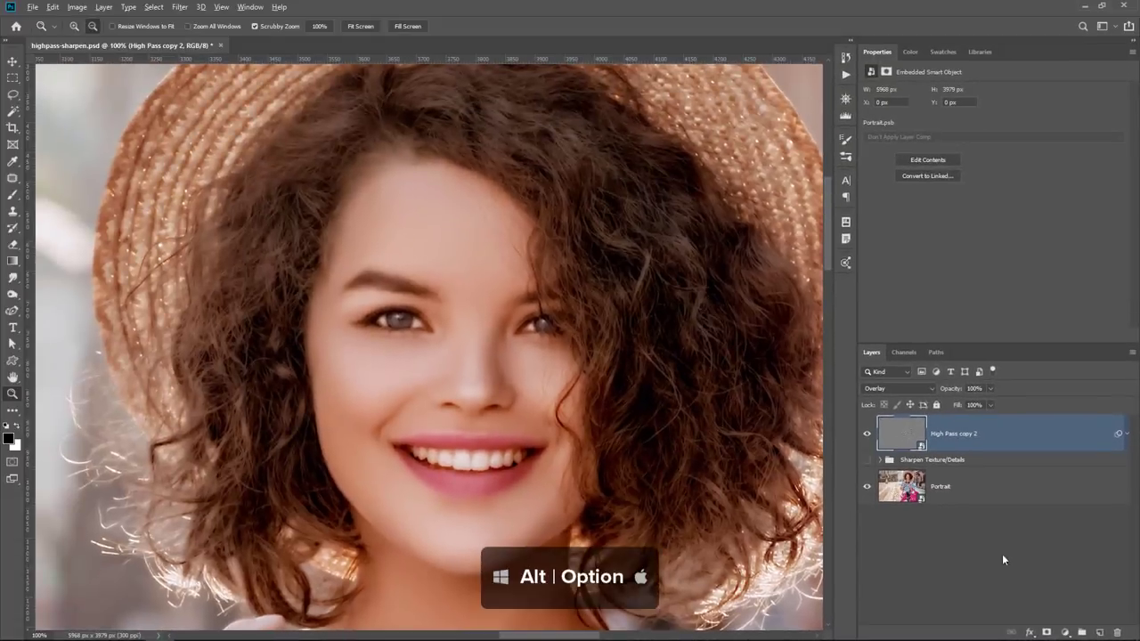
alt+click(1047, 633)
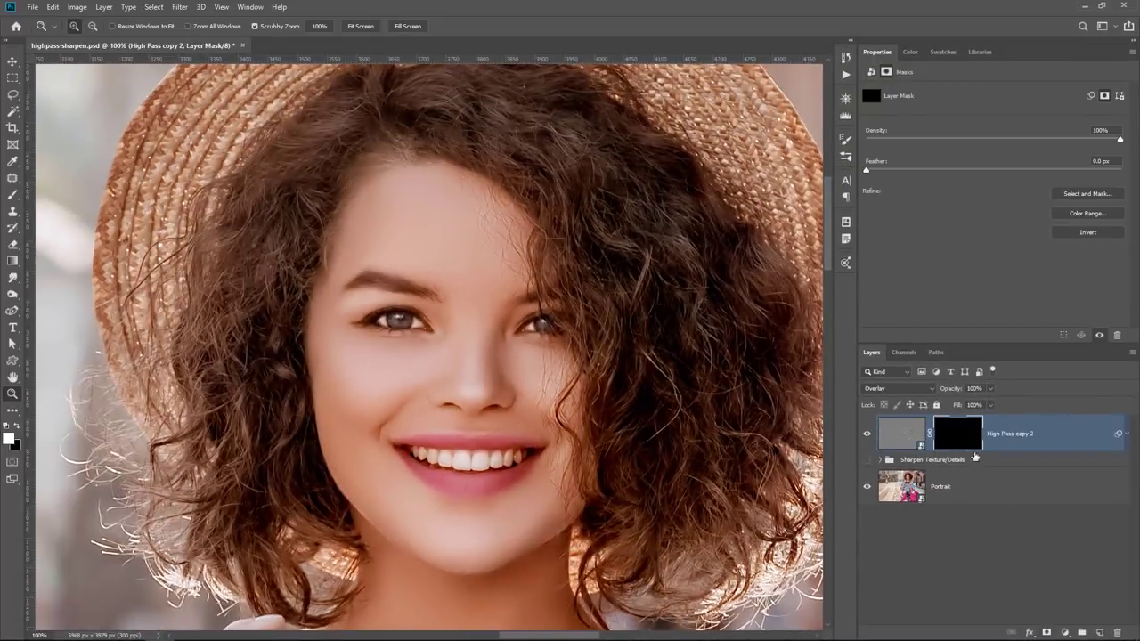
click(12, 194)
mouse_move(395, 376)
mouse_down()
mouse_move(454, 373)
mouse_move(472, 334)
mouse_up()
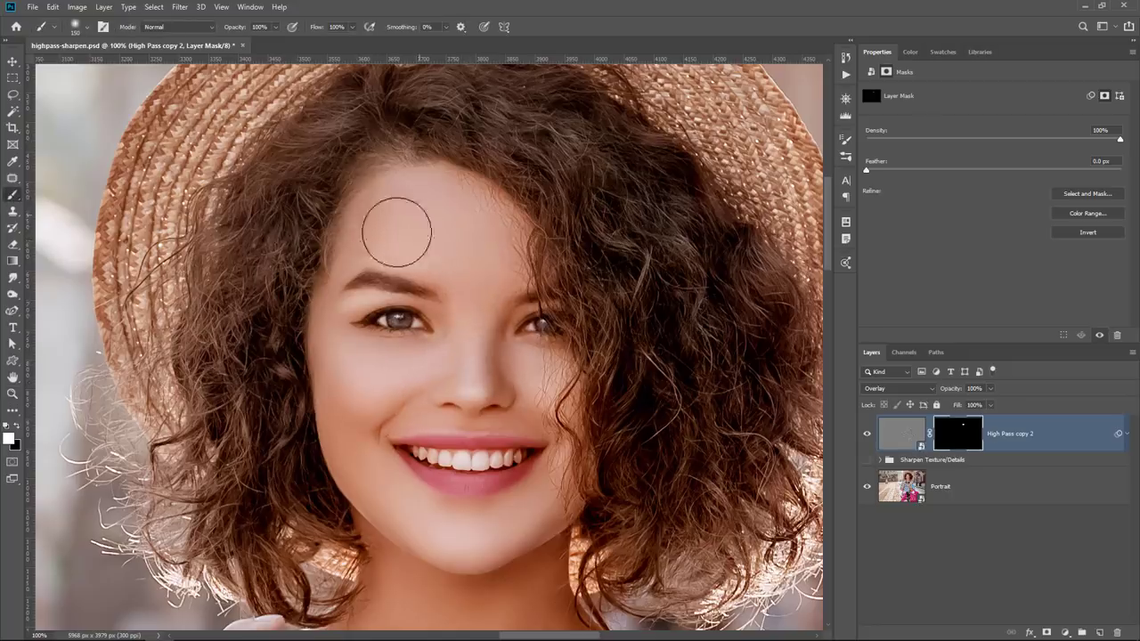
mouse_move(368, 377)
mouse_down()
mouse_move(361, 432)
mouse_move(378, 484)
mouse_move(470, 535)
mouse_move(543, 503)
mouse_up()
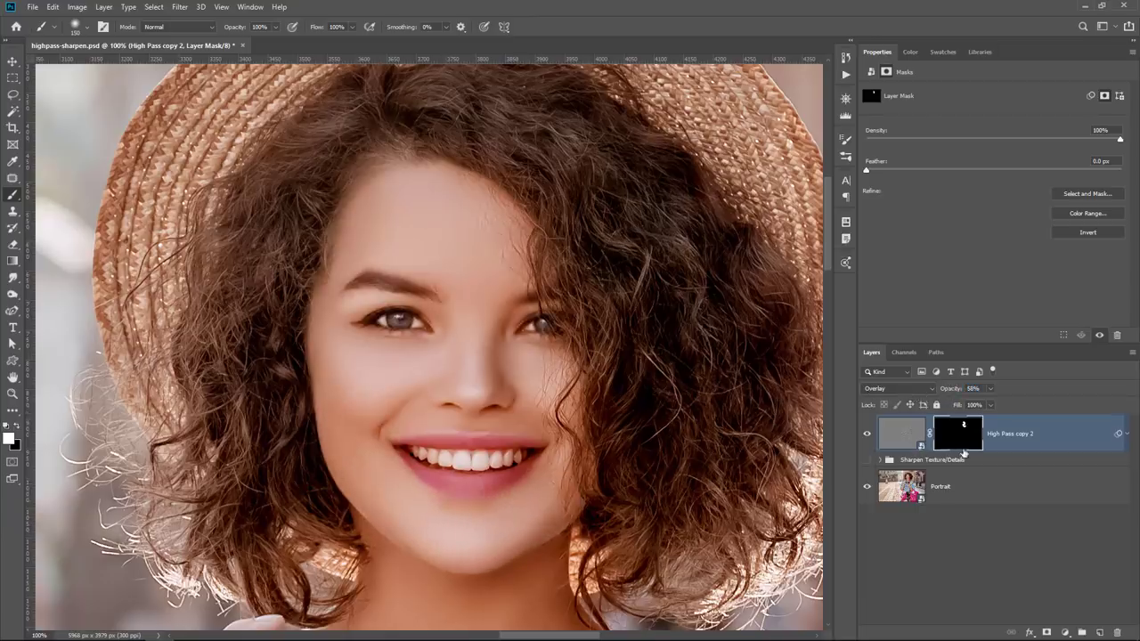
click(417, 327)
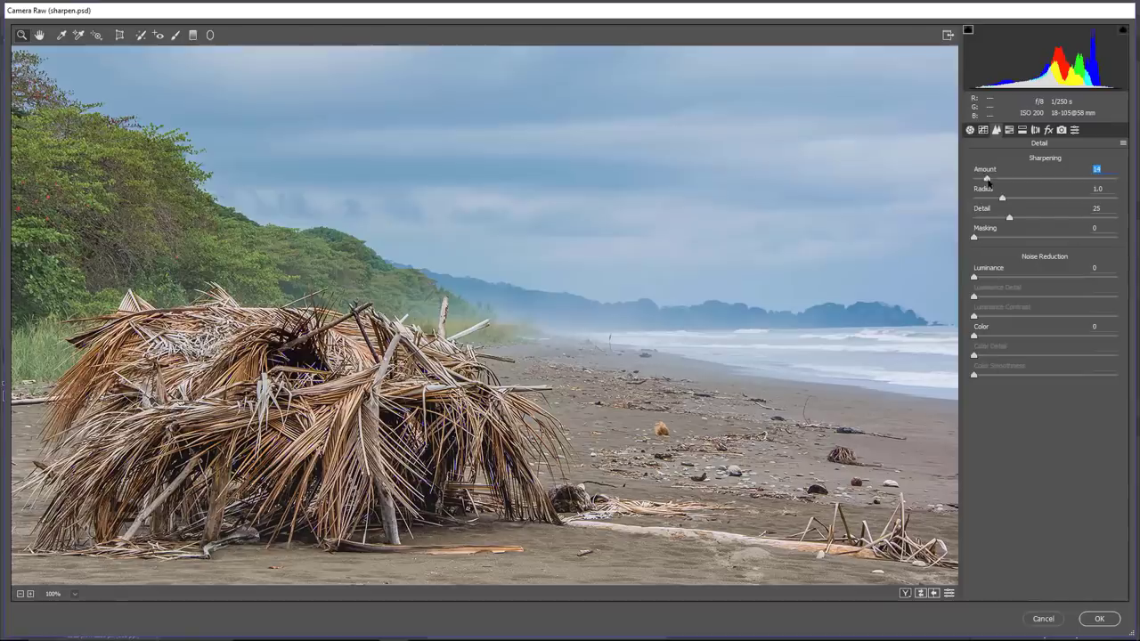
Step: Set Camera Raw sharpening for the beach photo to Amount 60, Detail 30 and Masking 58, and increase luminance noise reduction
drag(987, 181, 1123, 223)
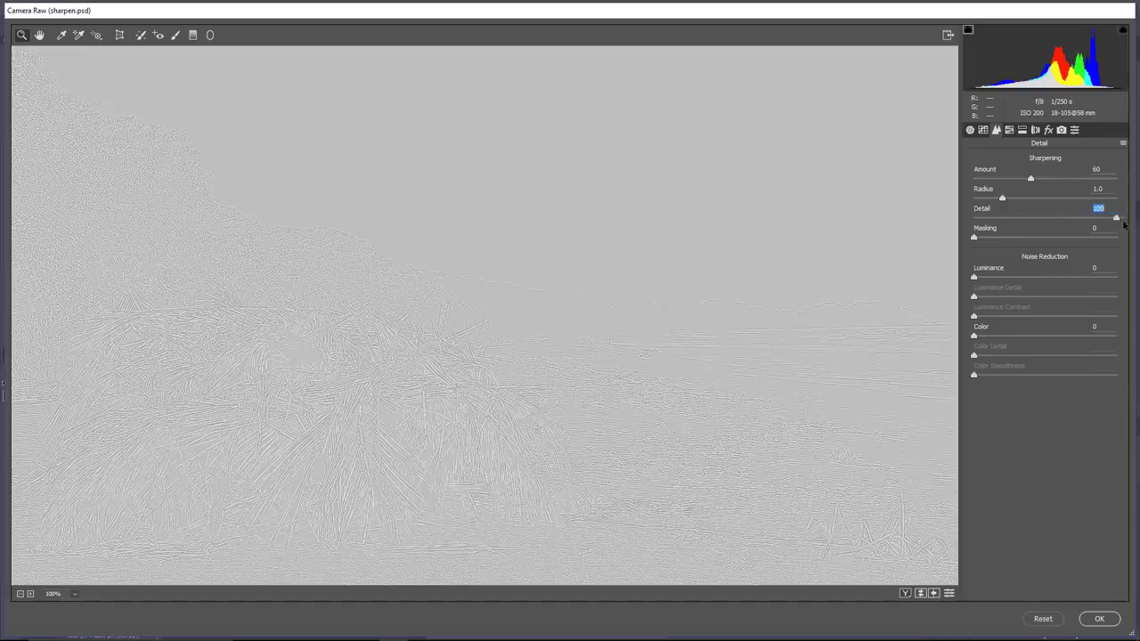
drag(1021, 220, 1072, 287)
key(ctrl+plus)
key(ctrl+plus)
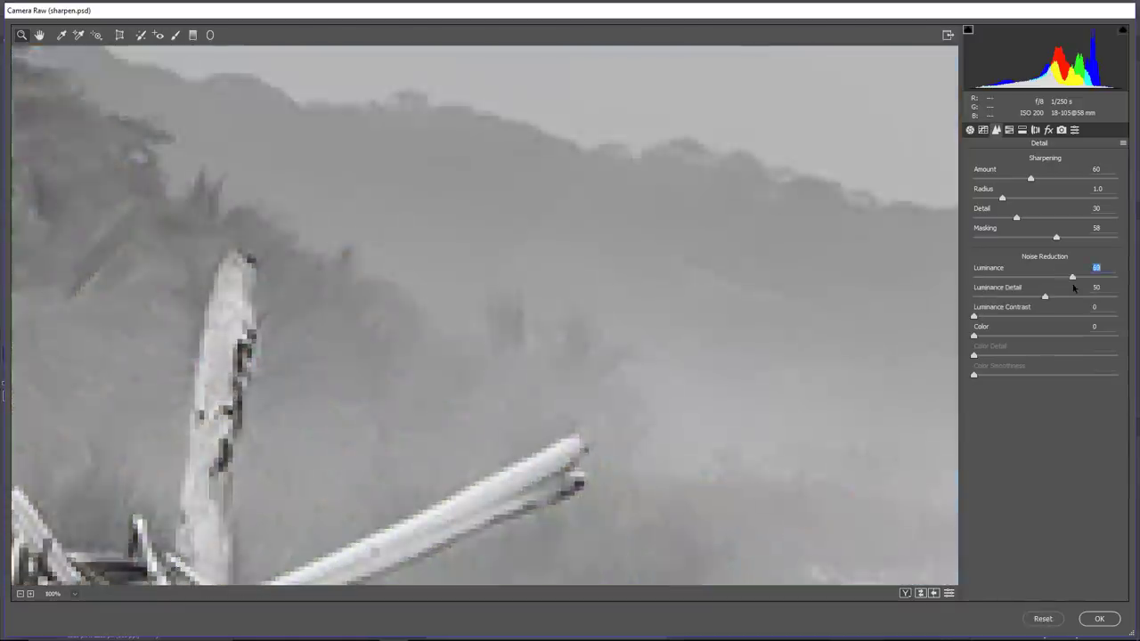
mouse_move(986, 289)
mouse_down()
mouse_move(984, 278)
mouse_move(986, 290)
mouse_up()
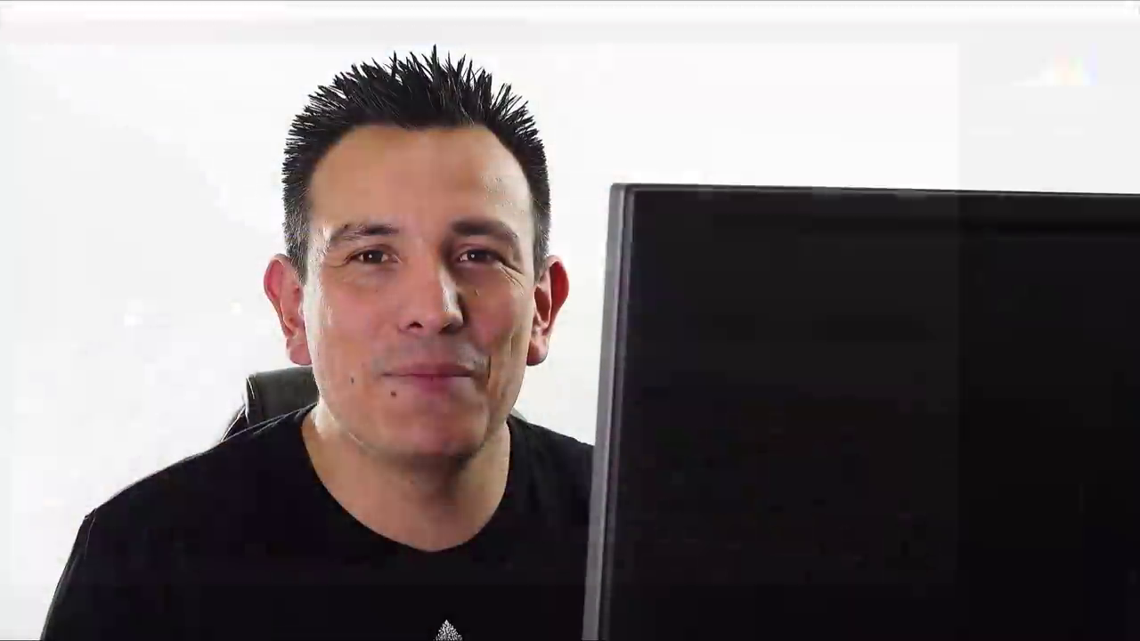